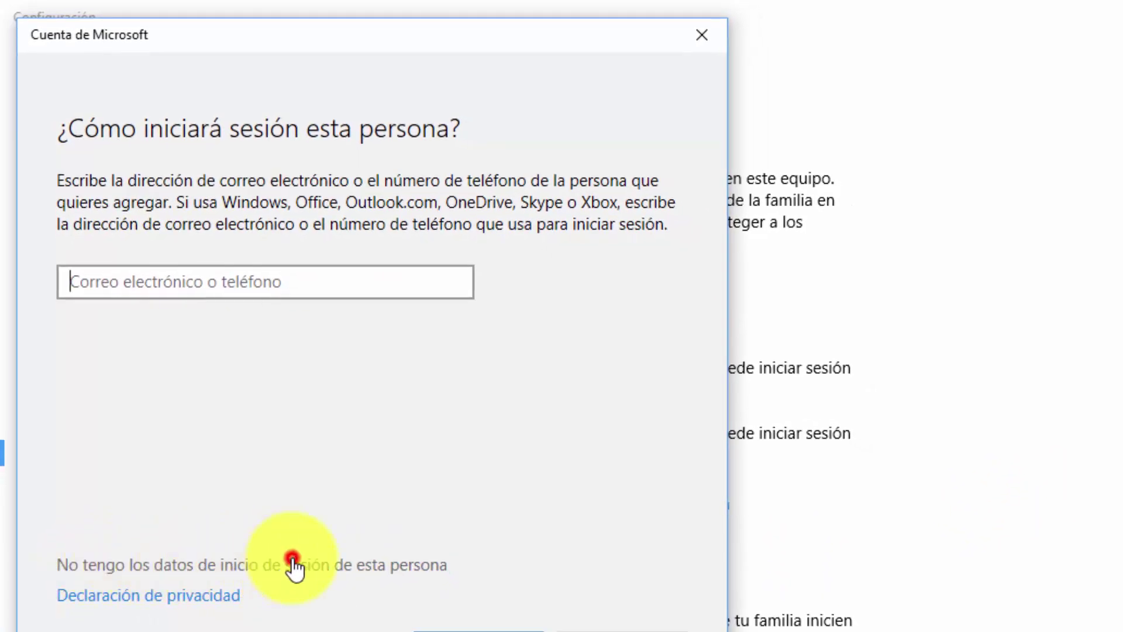
Step: Add a local user without a Microsoft account, entering username Temporal_Solvetic and the password twice
left_click(295, 565)
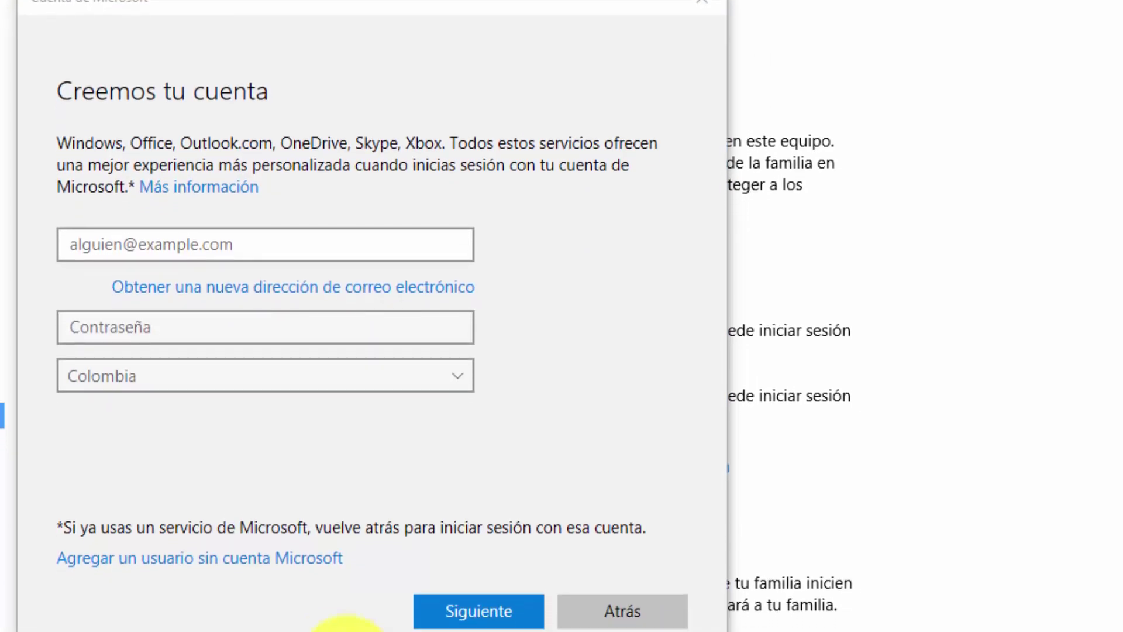
left_click(215, 549)
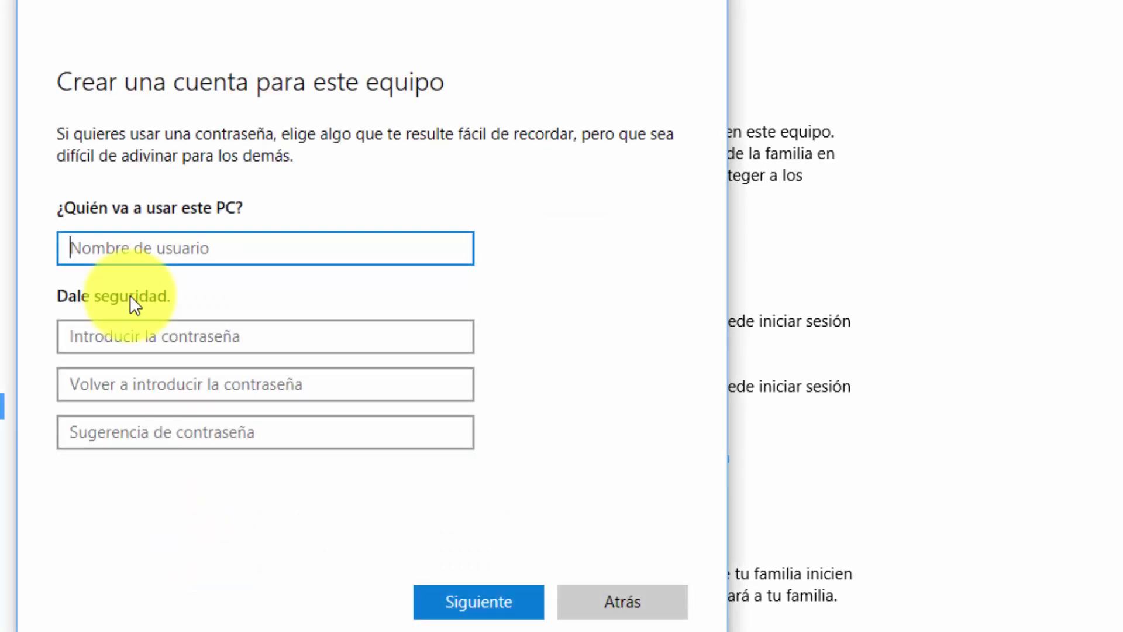
type("Temporal")
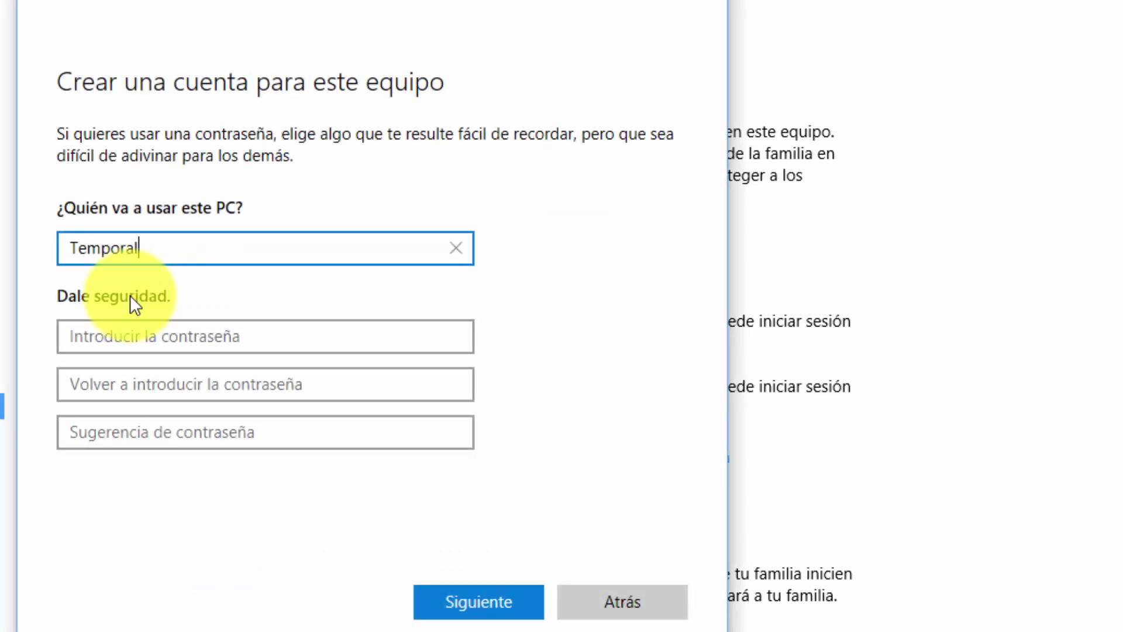
type("_Solvetic")
key("Tab")
type("*****")
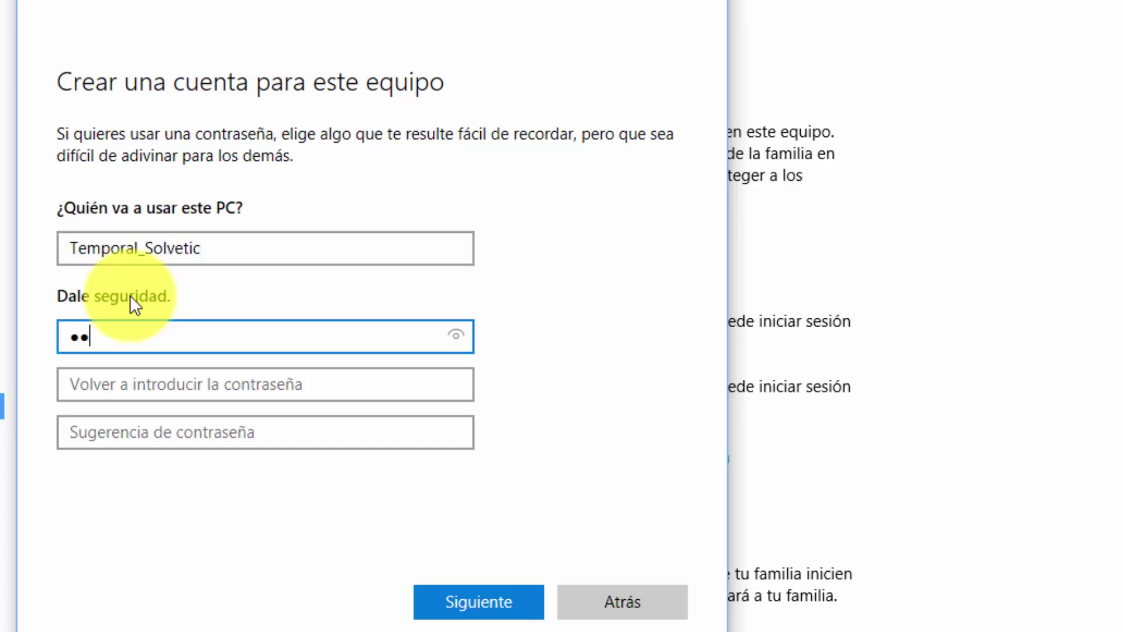
type("******")
key("Tab")
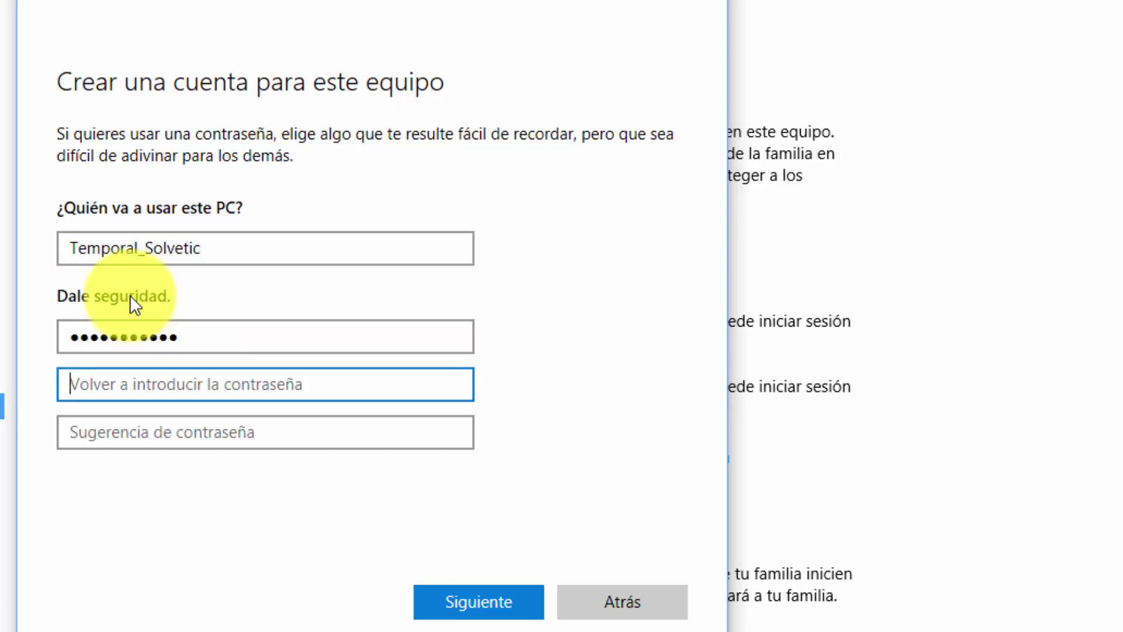
type("***********")
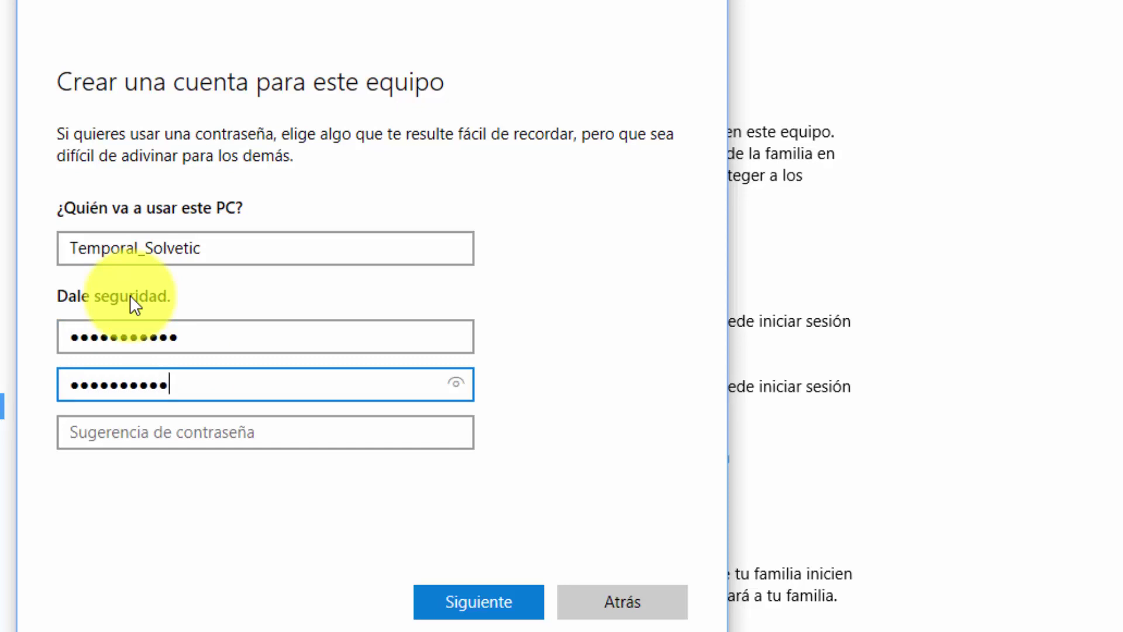
key("Tab")
Step: Enter hint 'test', create the account, close Settings, and start typing netplwiz in Run
type("test")
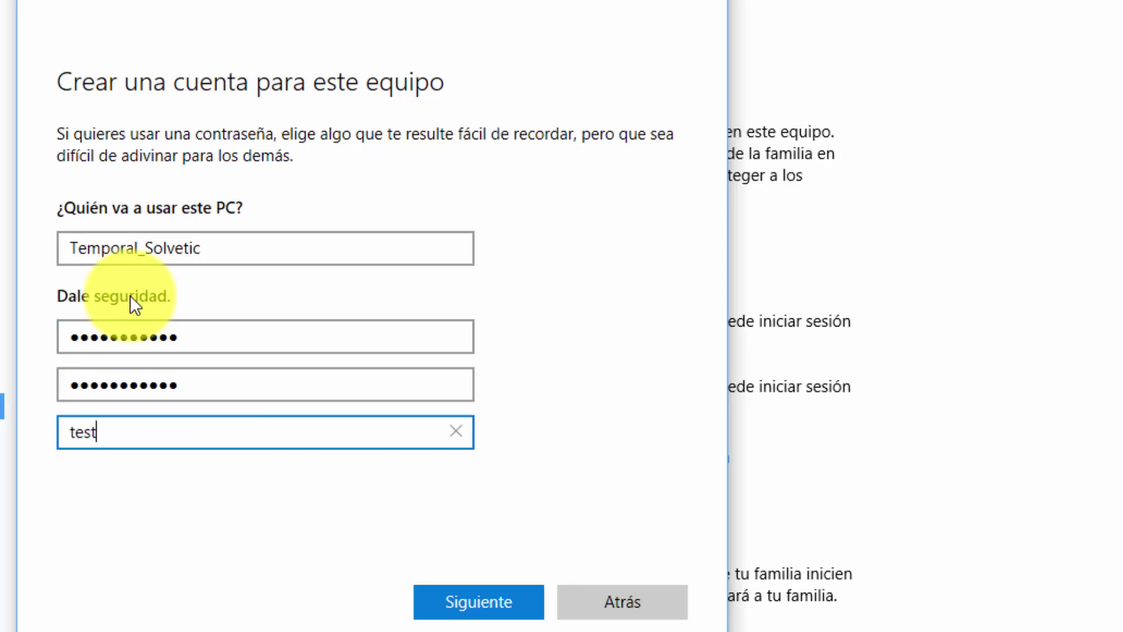
left_click(458, 605)
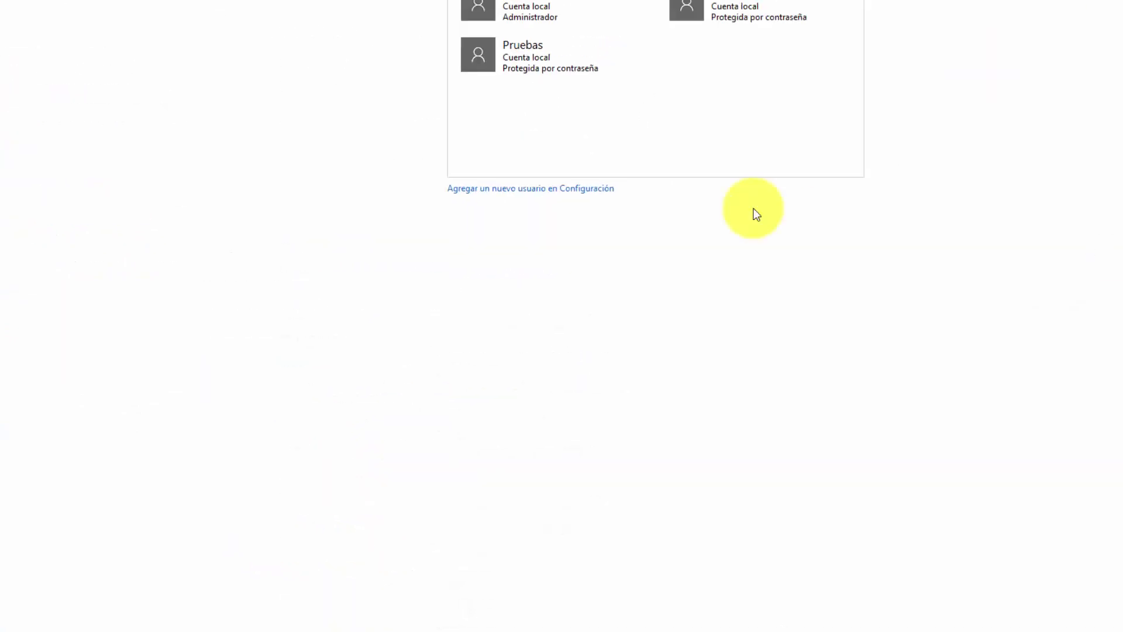
left_click(1105, 7)
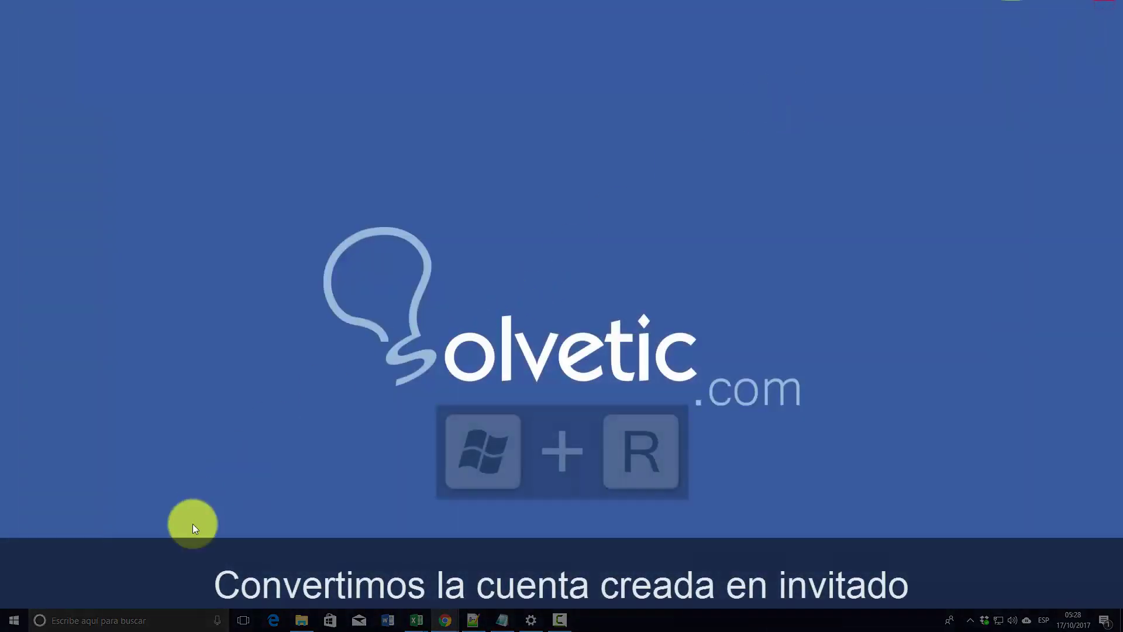
key("super+r")
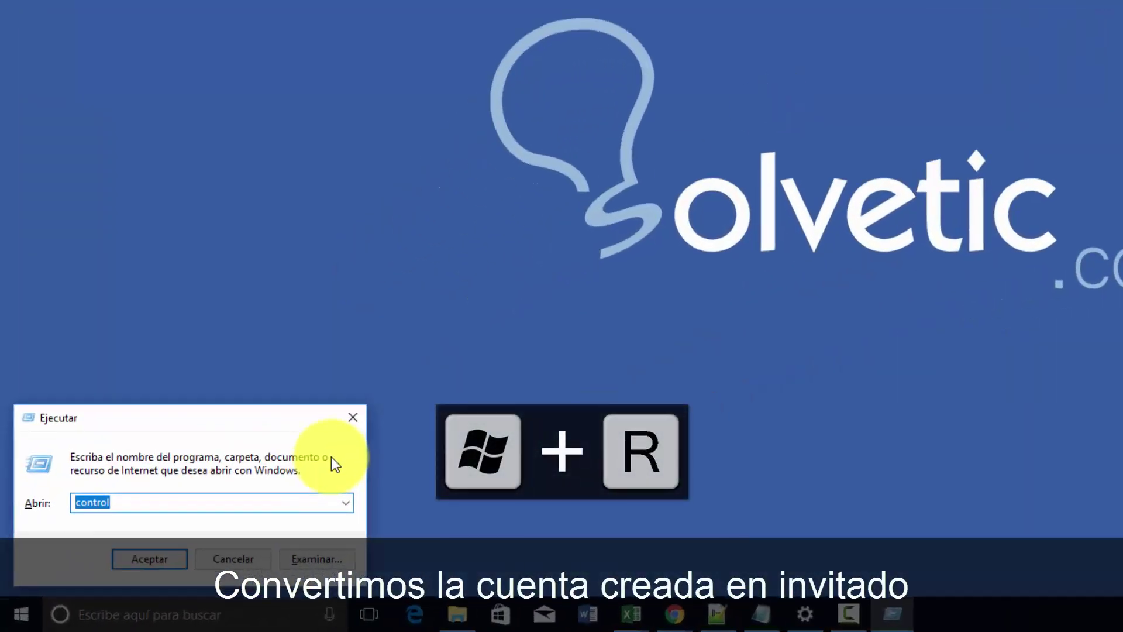
type("netplwiz")
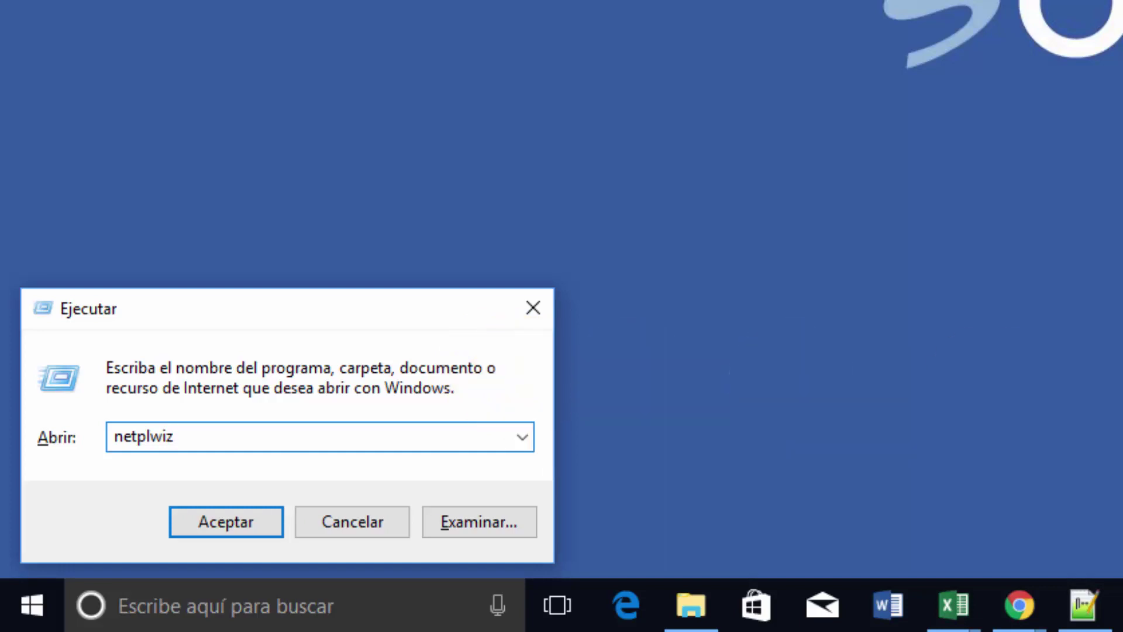
Step: Launch netplwiz and assign Temporal_Solvetic to the Invitados group, applying and closing all windows
left_click(248, 517)
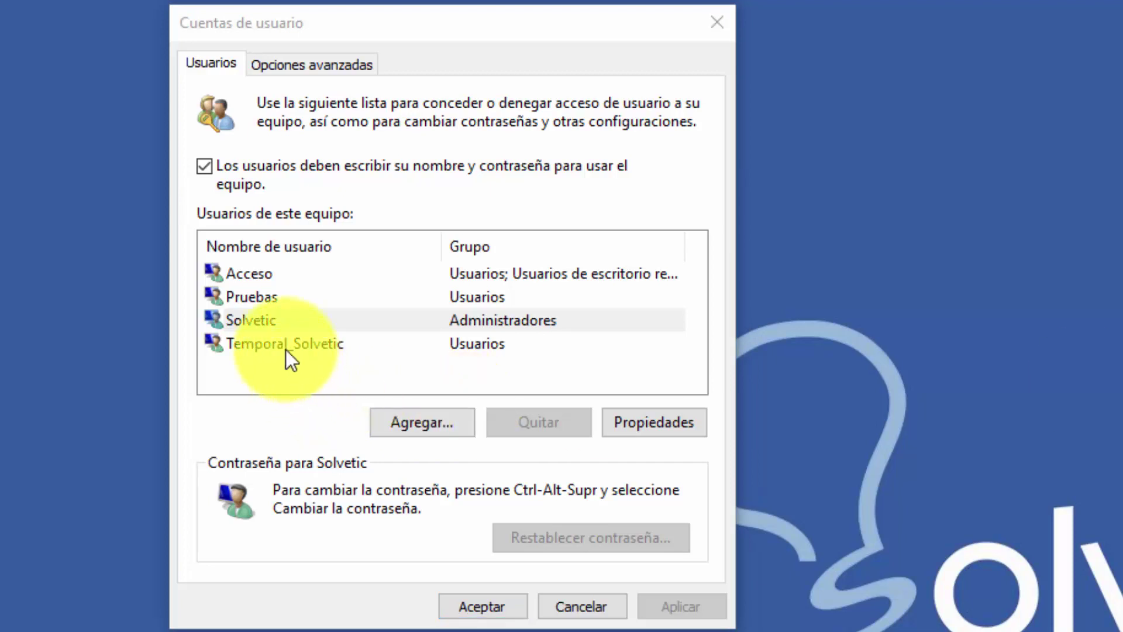
left_click(284, 342)
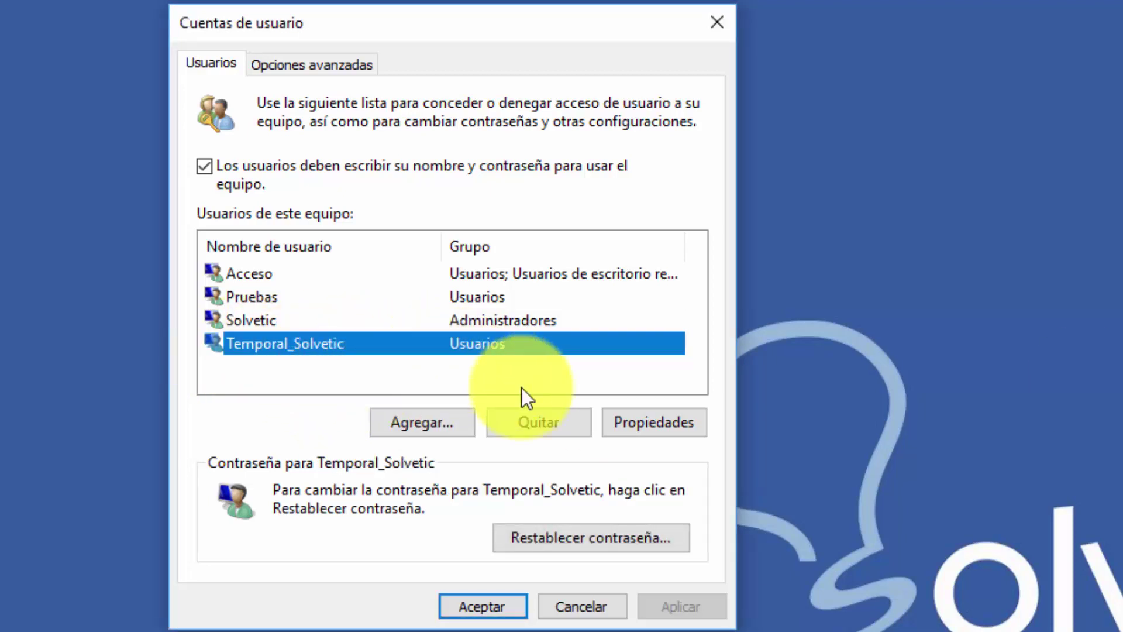
left_click(661, 422)
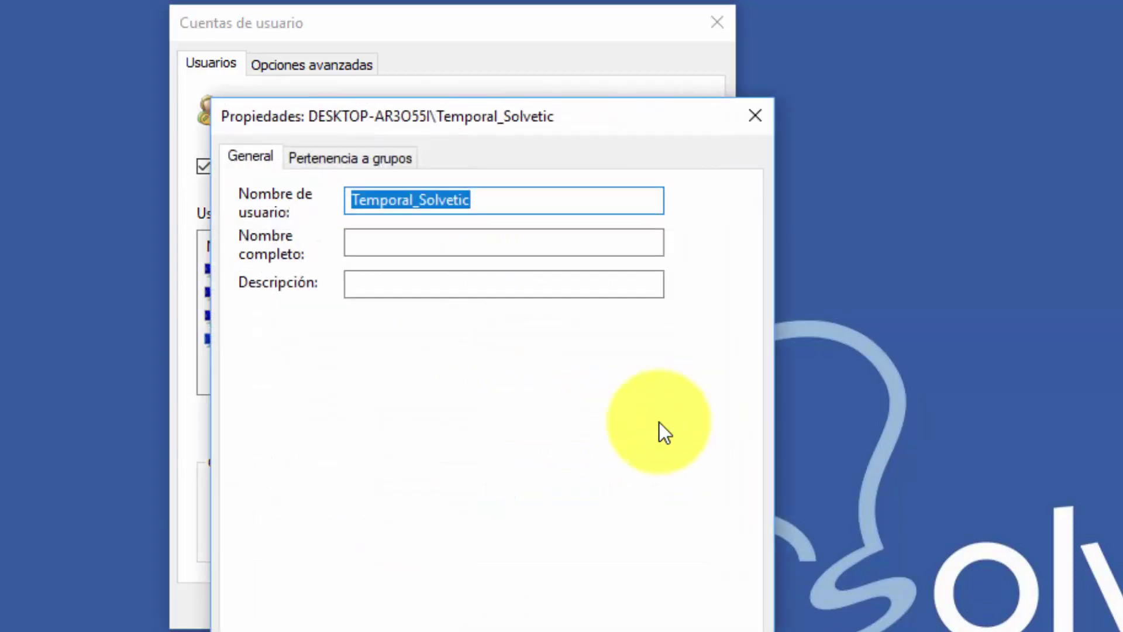
left_click(372, 157)
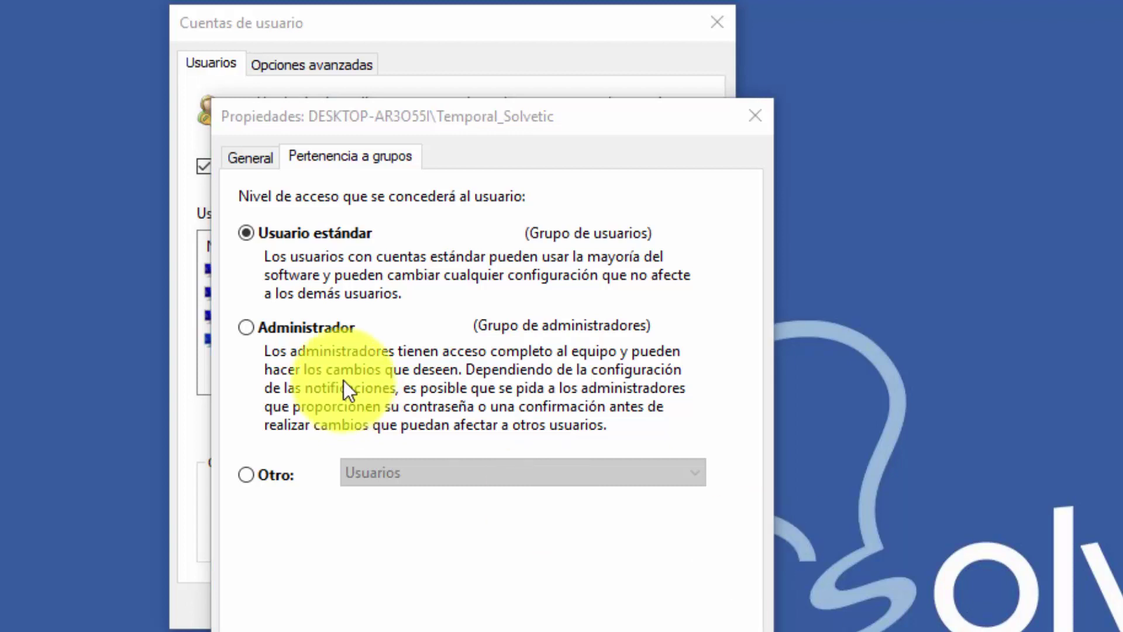
left_click(254, 476)
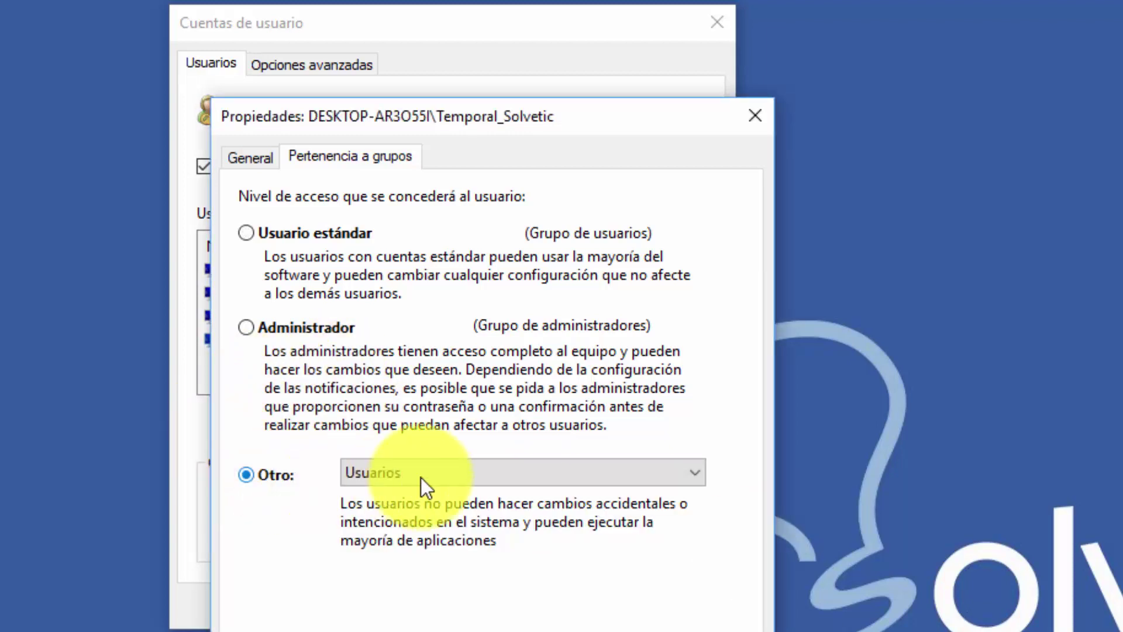
left_click(646, 474)
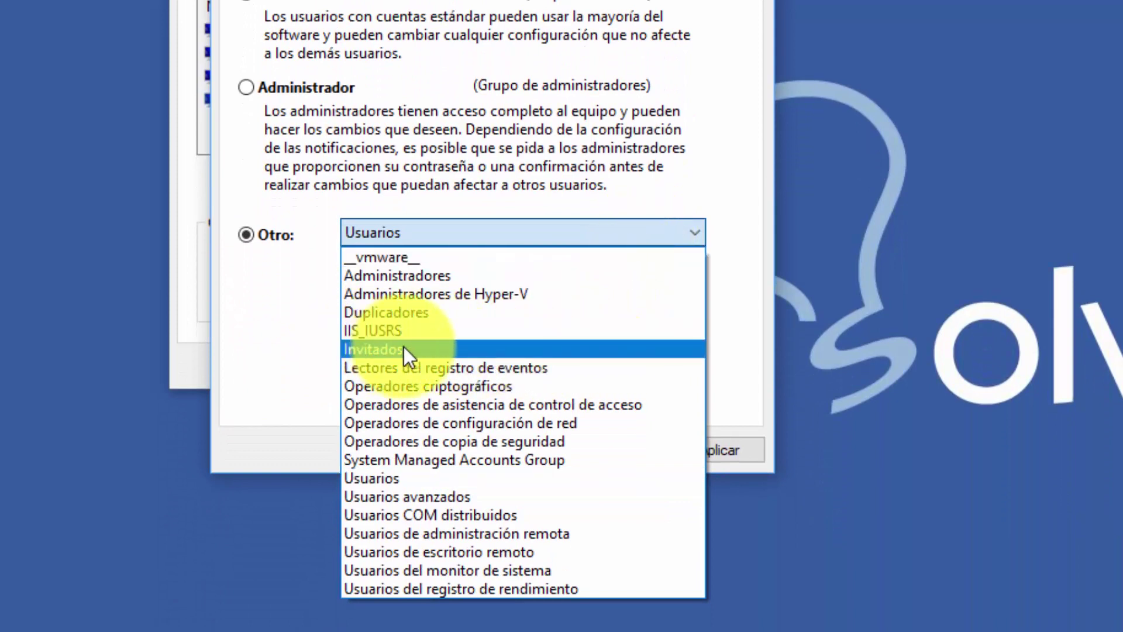
left_click(423, 349)
left_click(700, 451)
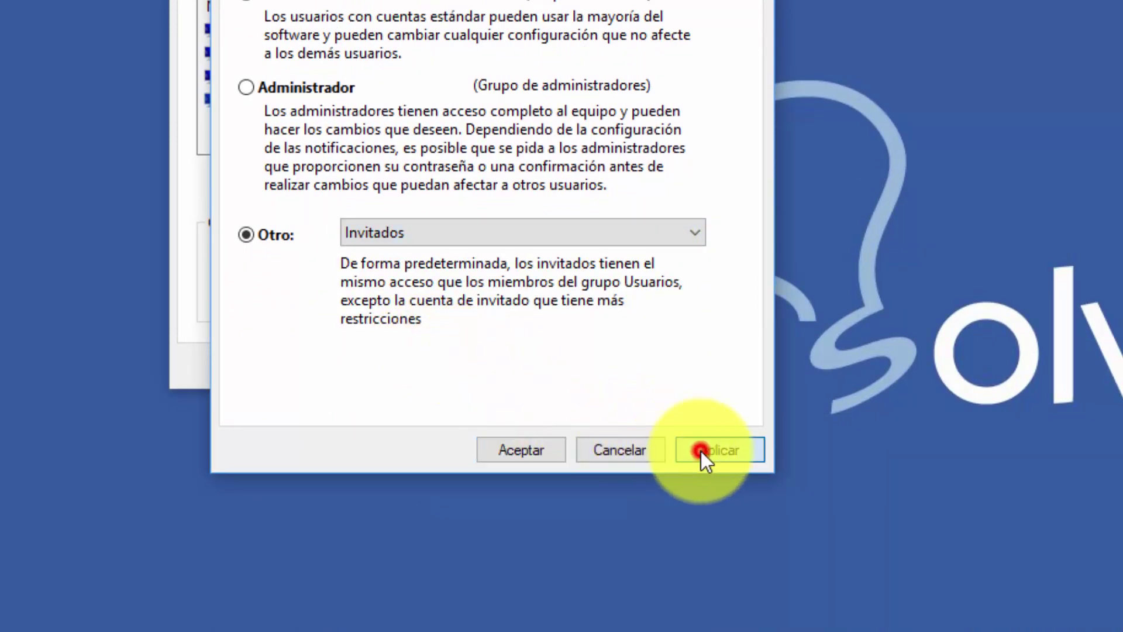
left_click(536, 450)
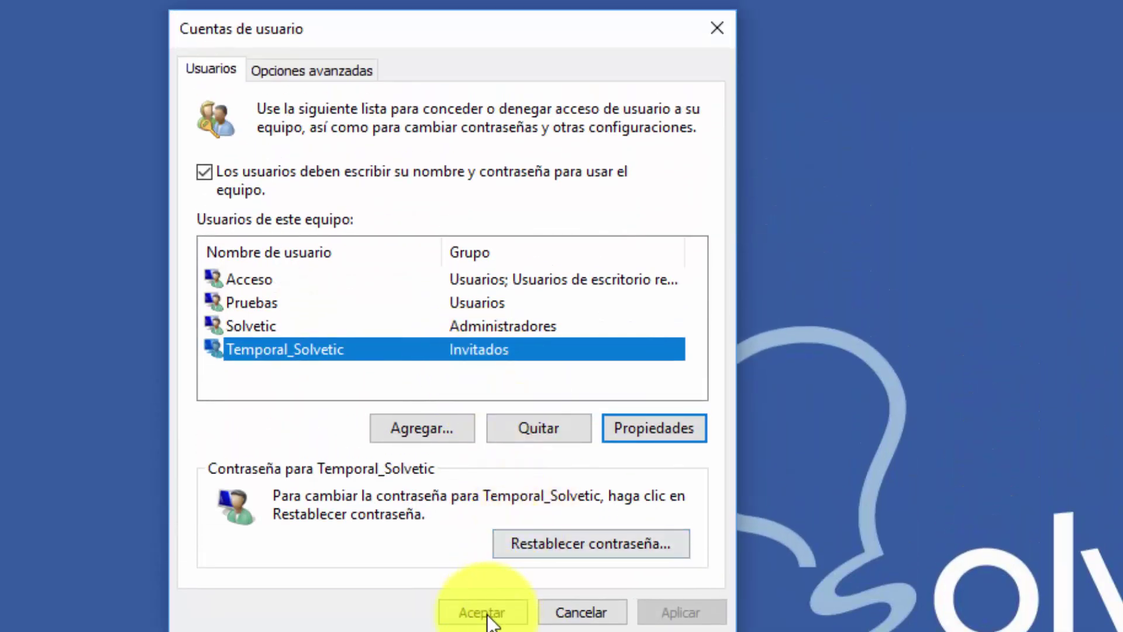
left_click(488, 615)
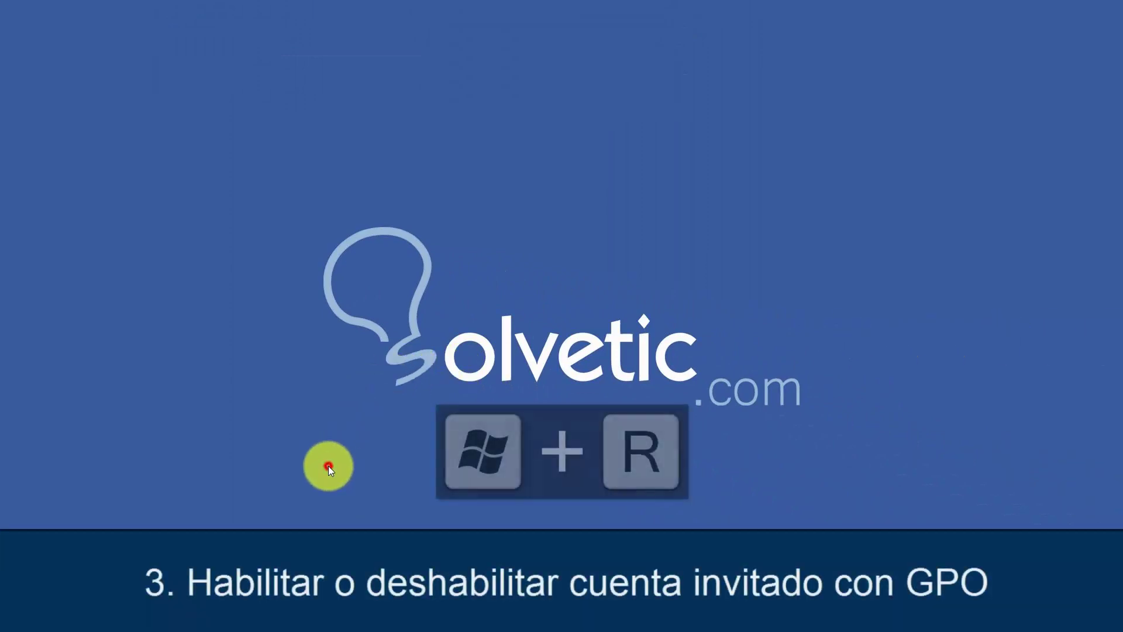
Step: Run gpedit.msc from the Run dialog
key("super+r")
type("gpedit")
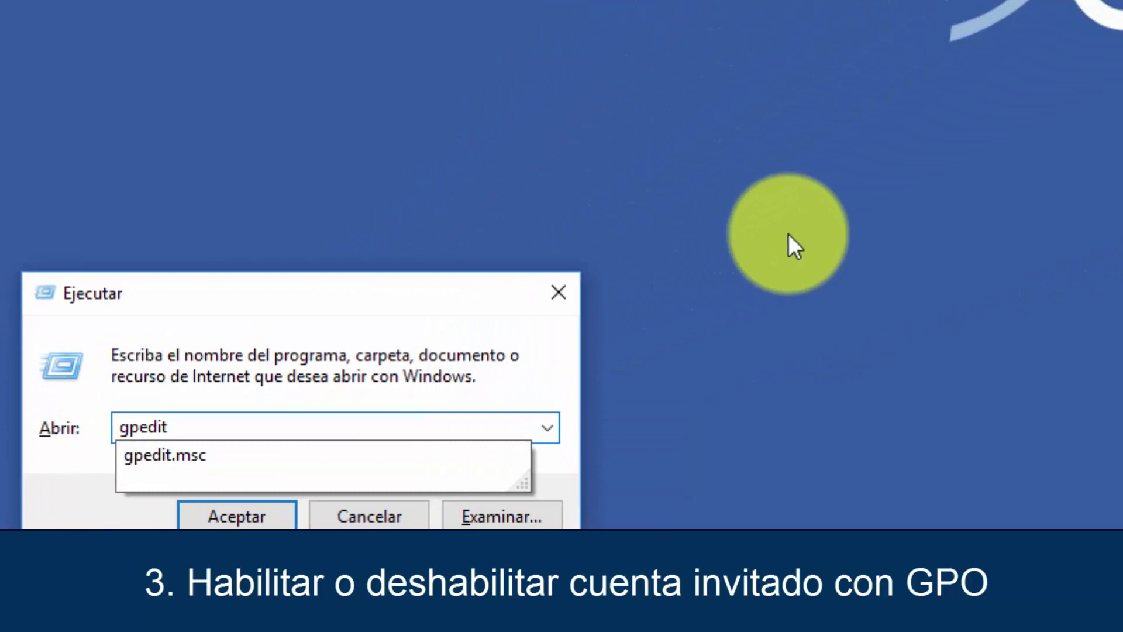
type(".msc")
key("Return")
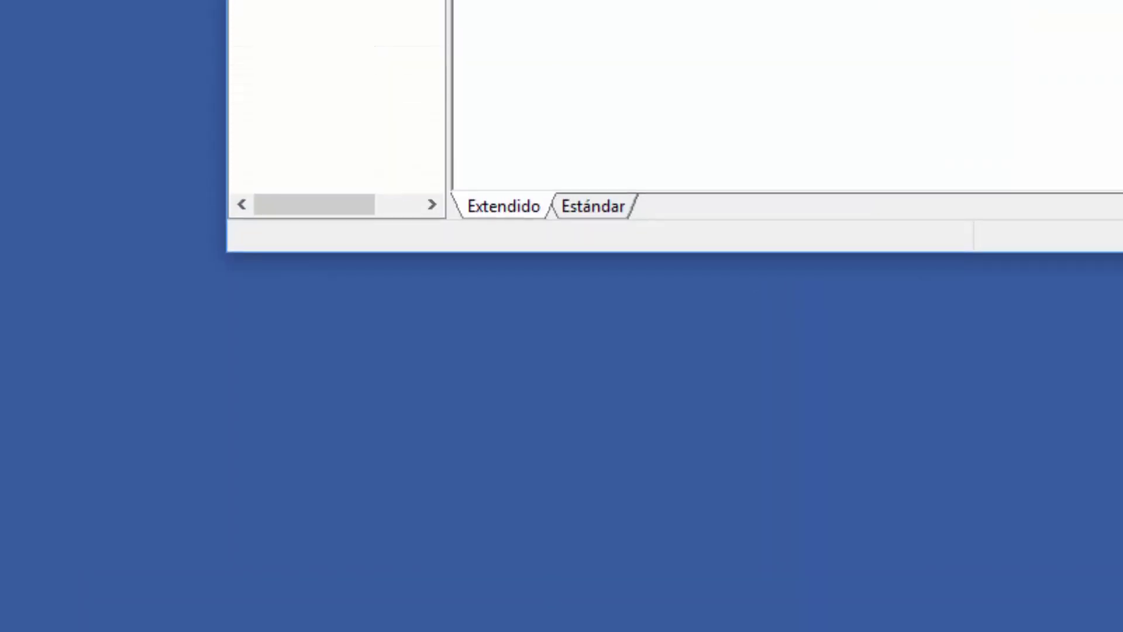
Step: Browse to Configuración de seguridad > Directivas locales > Opciones de seguridad and widen the Directiva column
left_click_drag(221, 402, 598, 412)
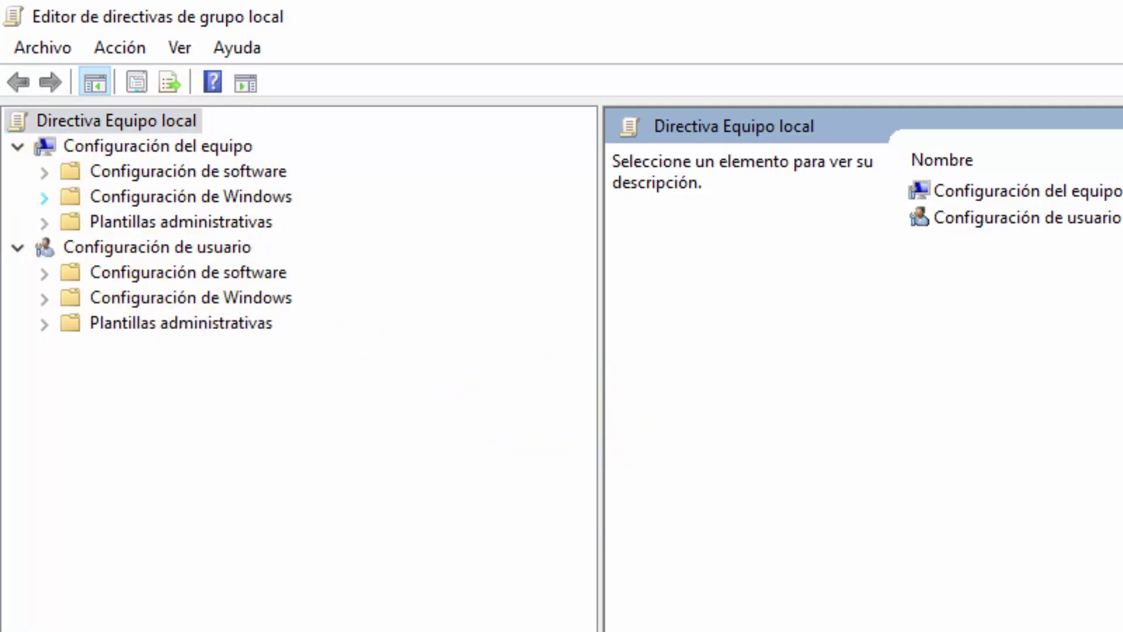
left_click(44, 198)
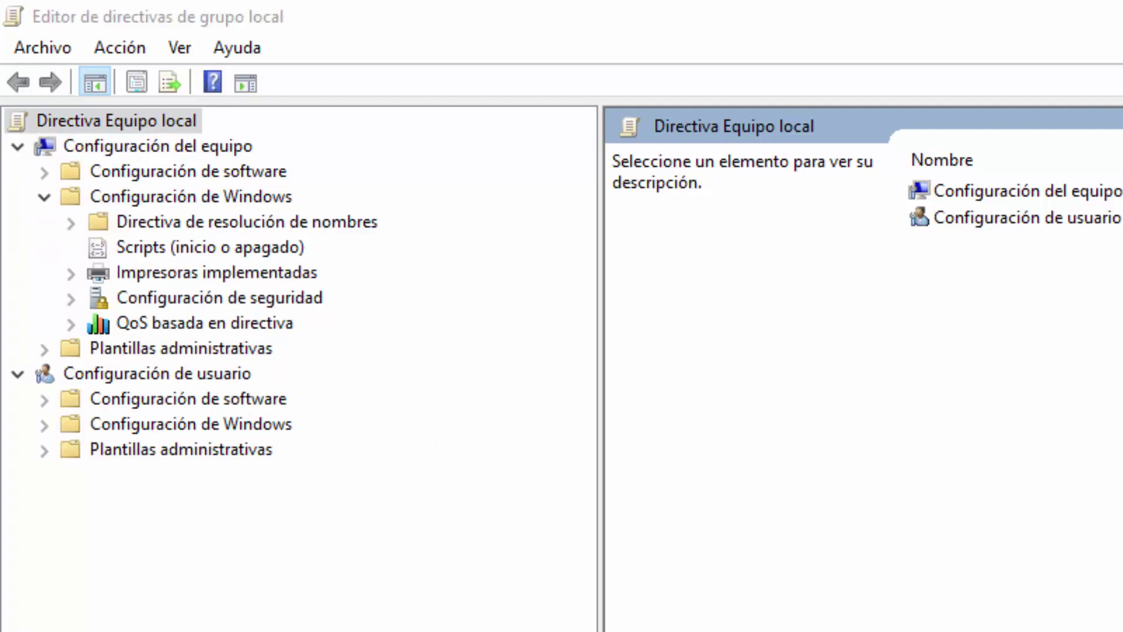
left_click(70, 297)
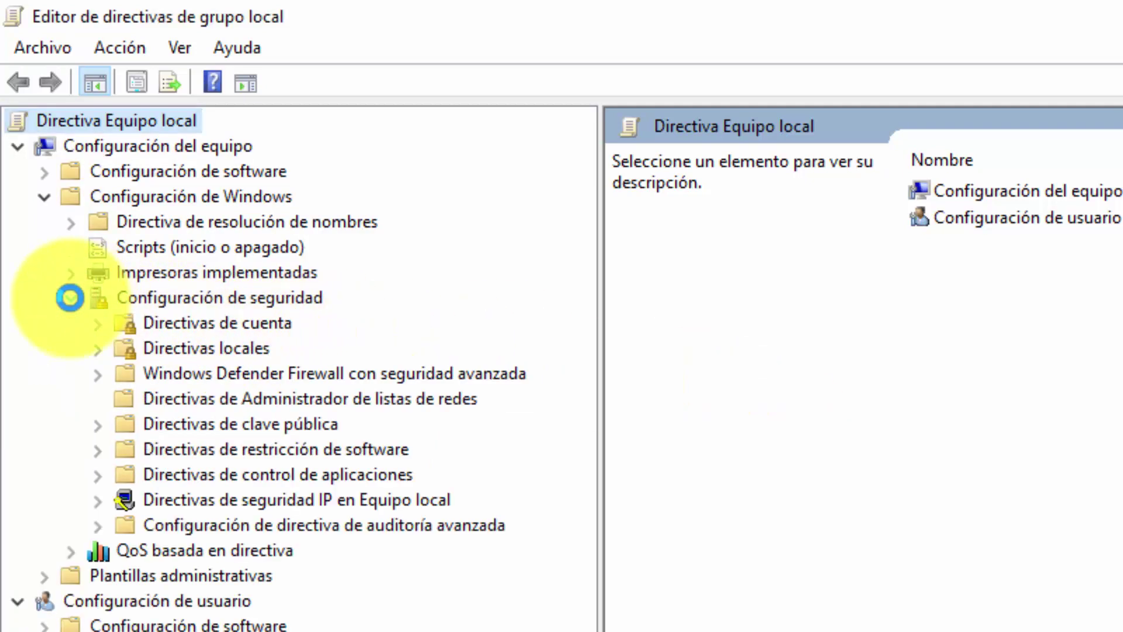
left_click(99, 350)
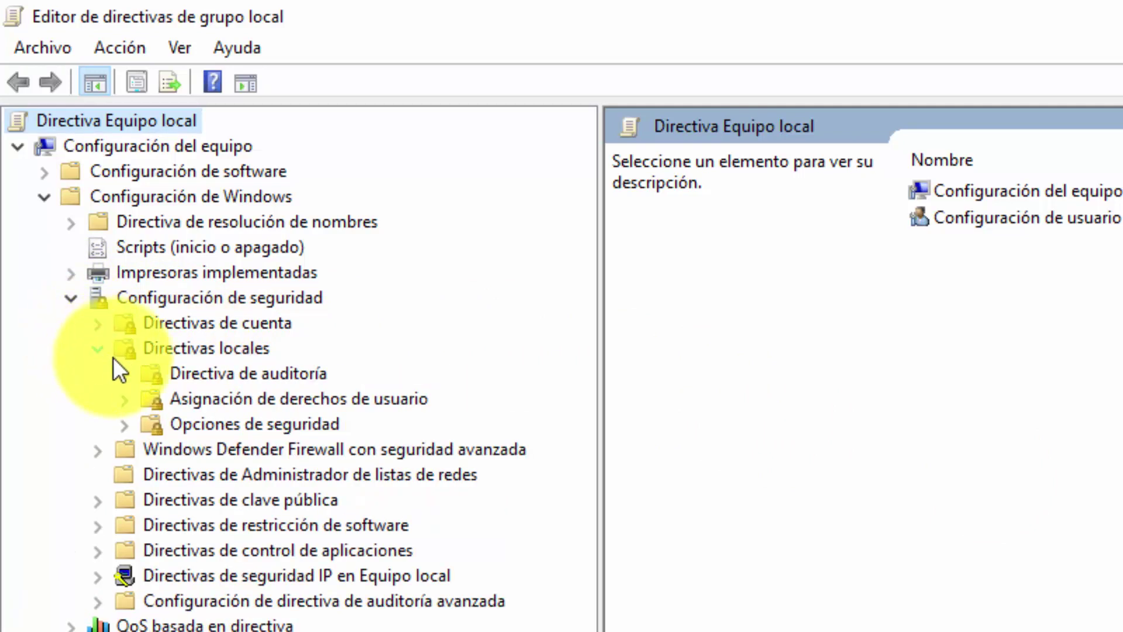
left_click(236, 425)
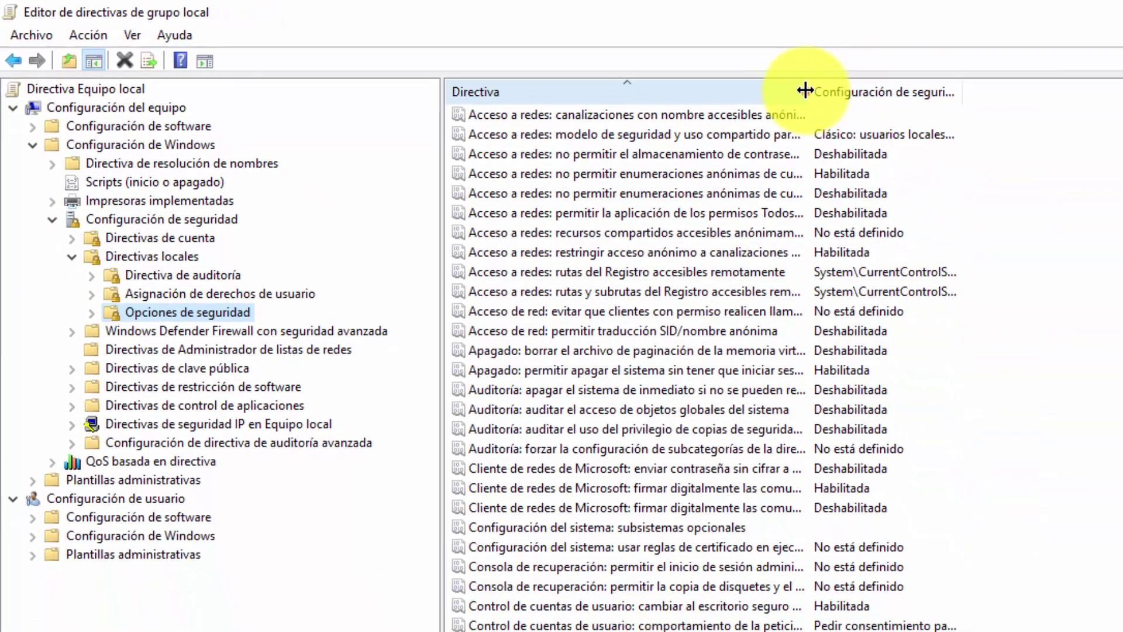
left_click_drag(805, 90, 1100, 90)
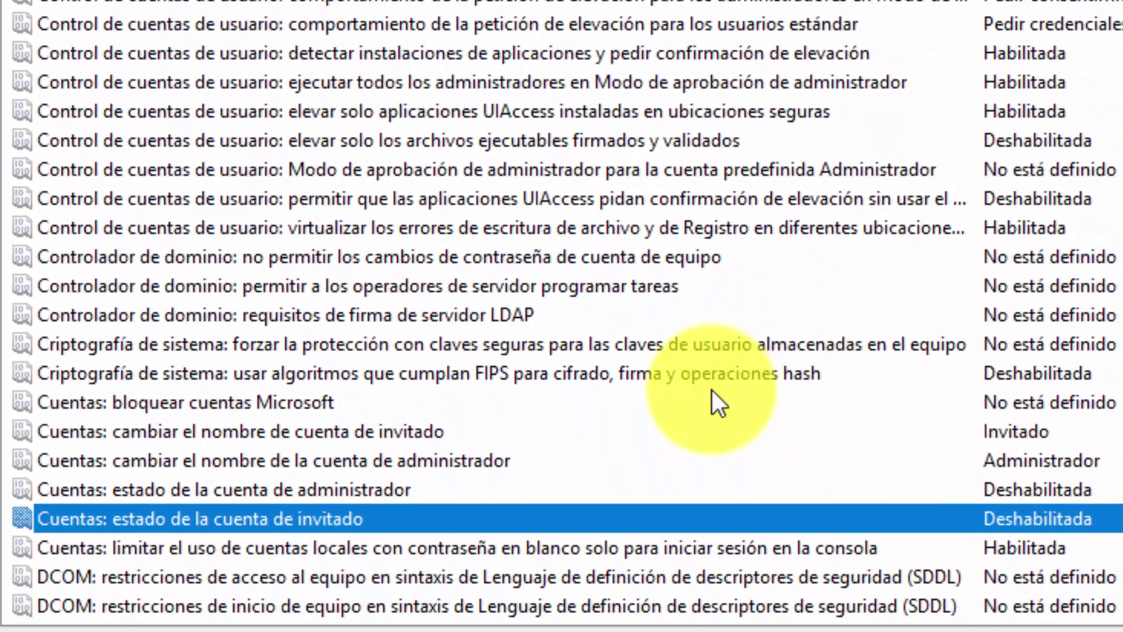
Step: Switch 'Cuentas: estado de la cuenta de invitado' to Habilitada, back to Deshabilitada, and confirm
double_click(559, 522)
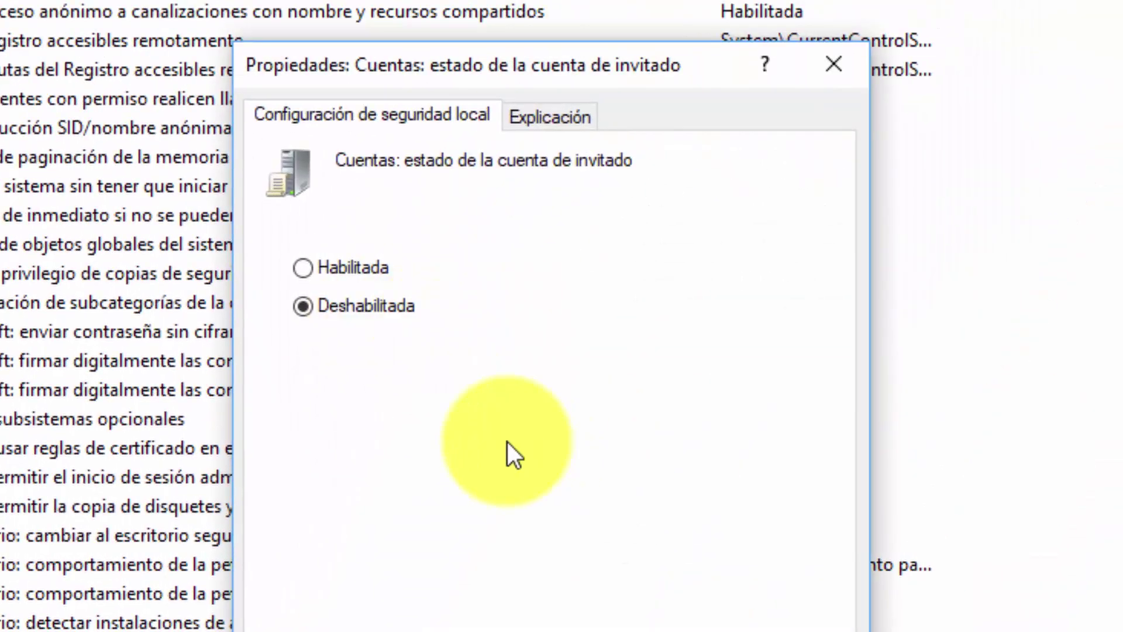
left_click(303, 271)
left_click(304, 309)
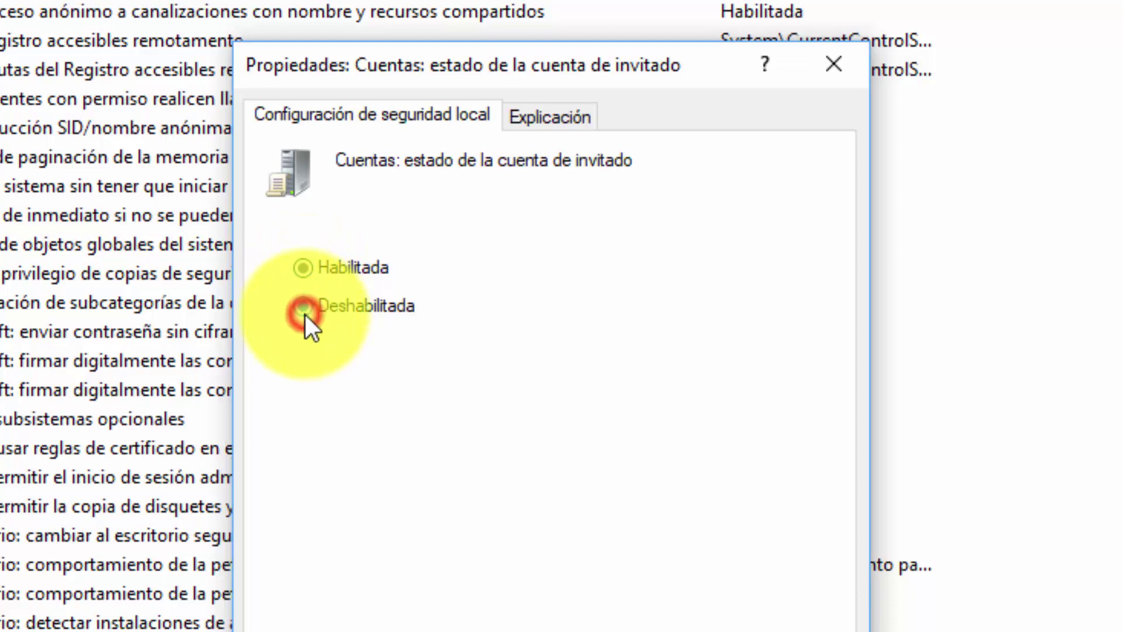
left_click(567, 571)
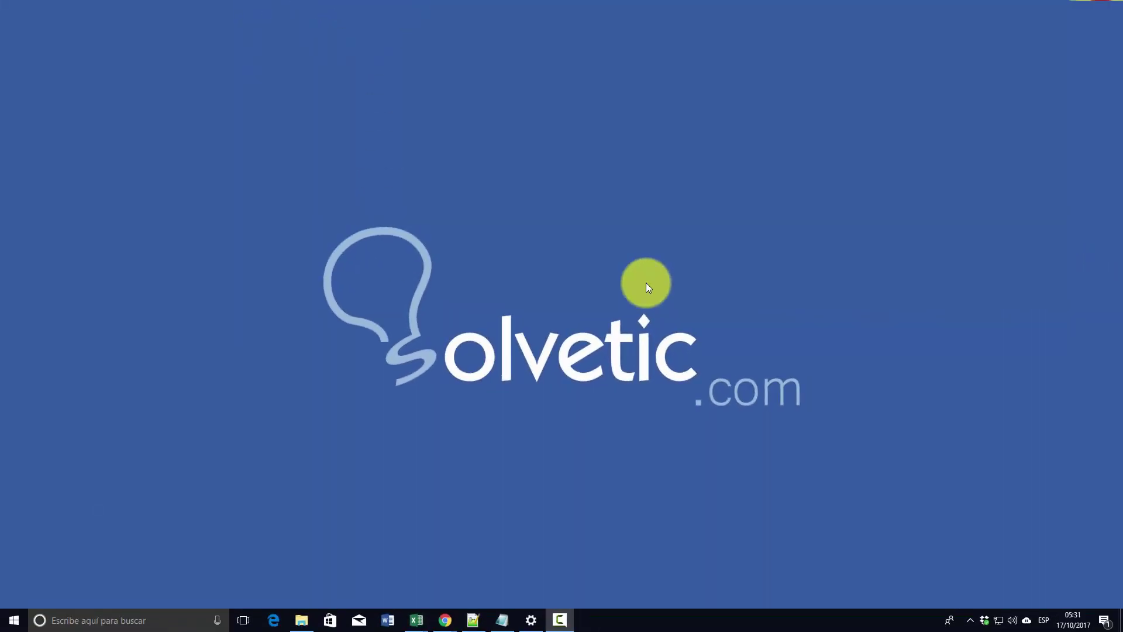
Step: Run lusrmgr.msc from the Ejecutar box
key("super+r")
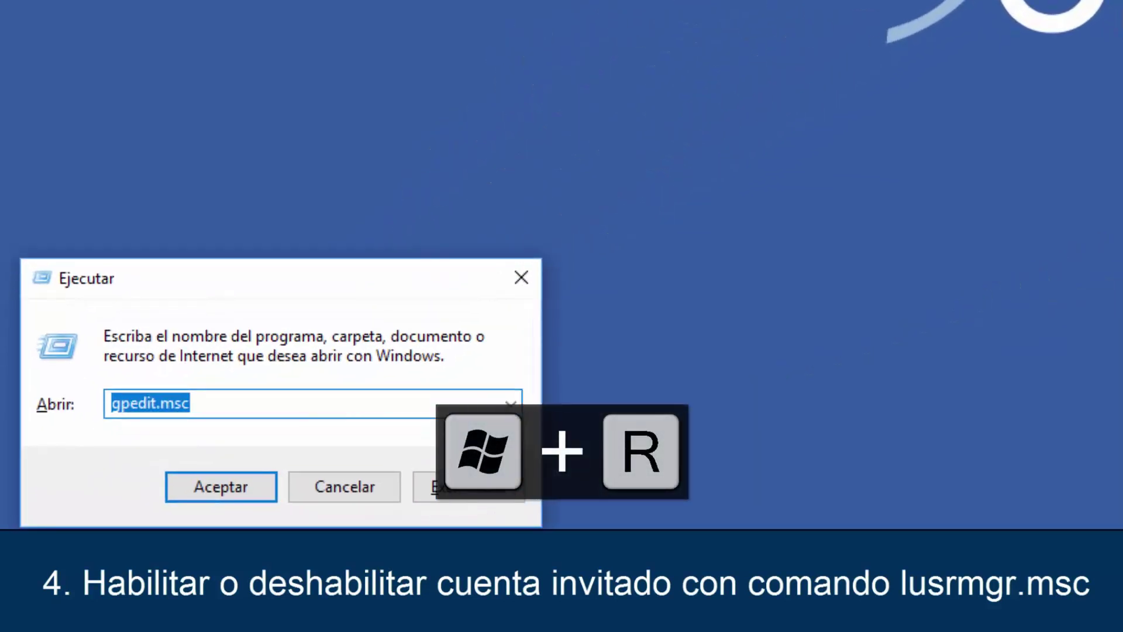
type("lus")
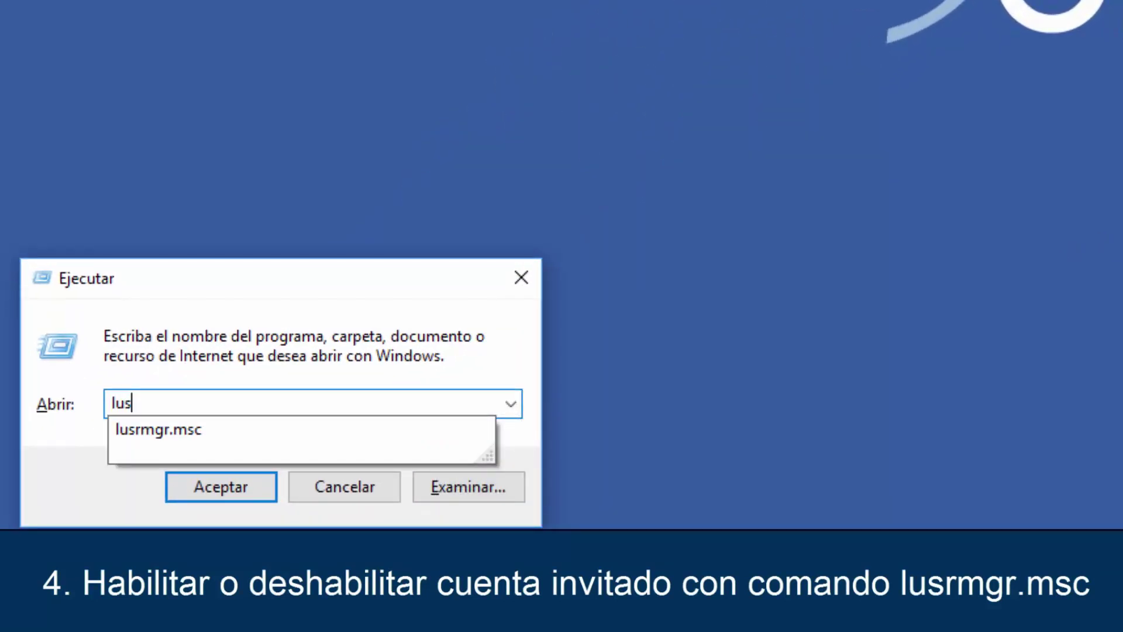
type("rmgr.m")
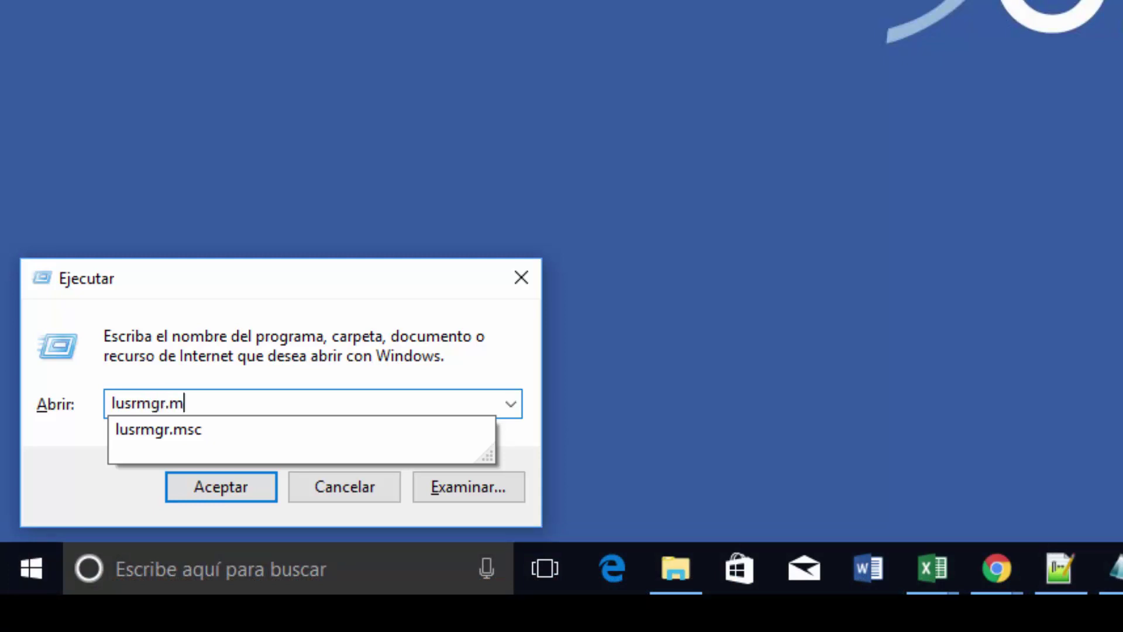
type("sc")
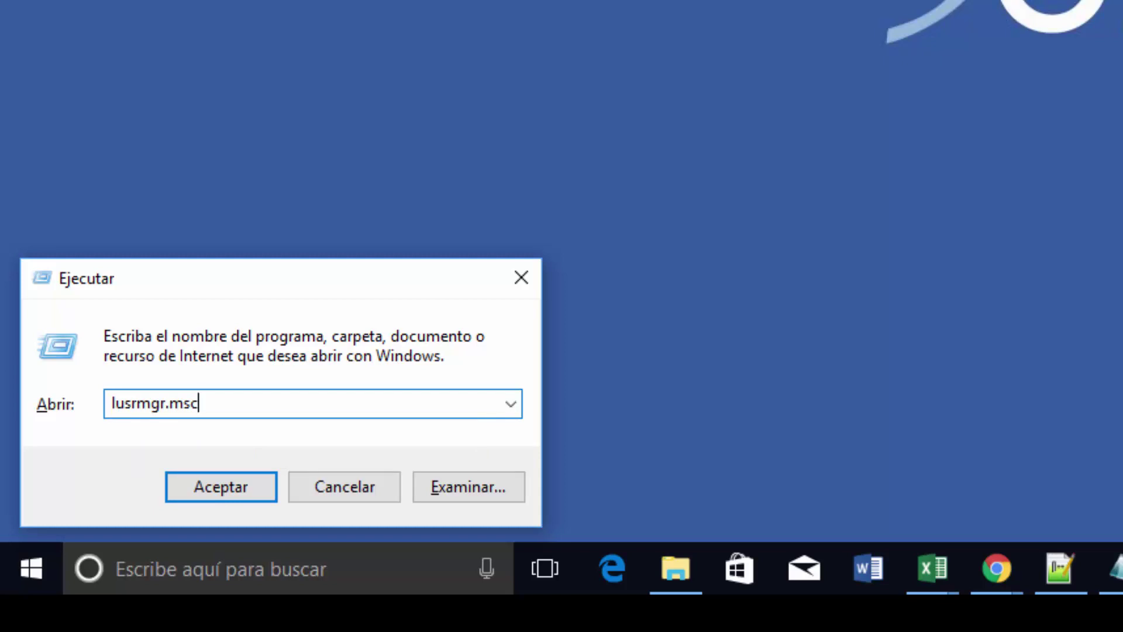
left_click(239, 483)
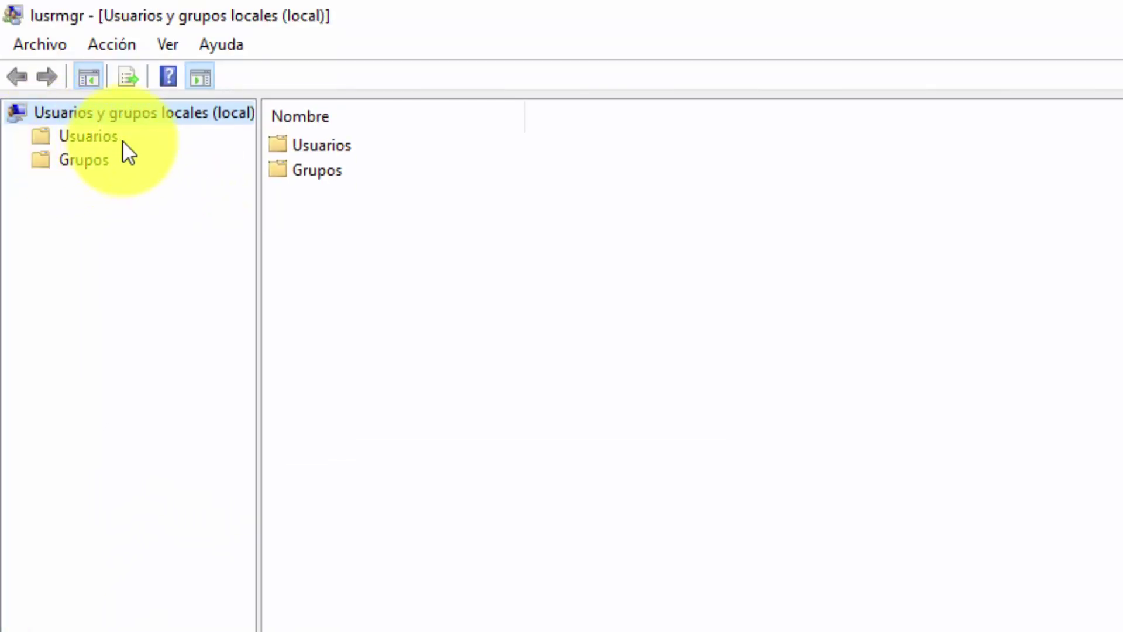
Step: In Usuarios, enable Invitado by clearing 'La cuenta está deshabilitada' and applying
left_click(98, 135)
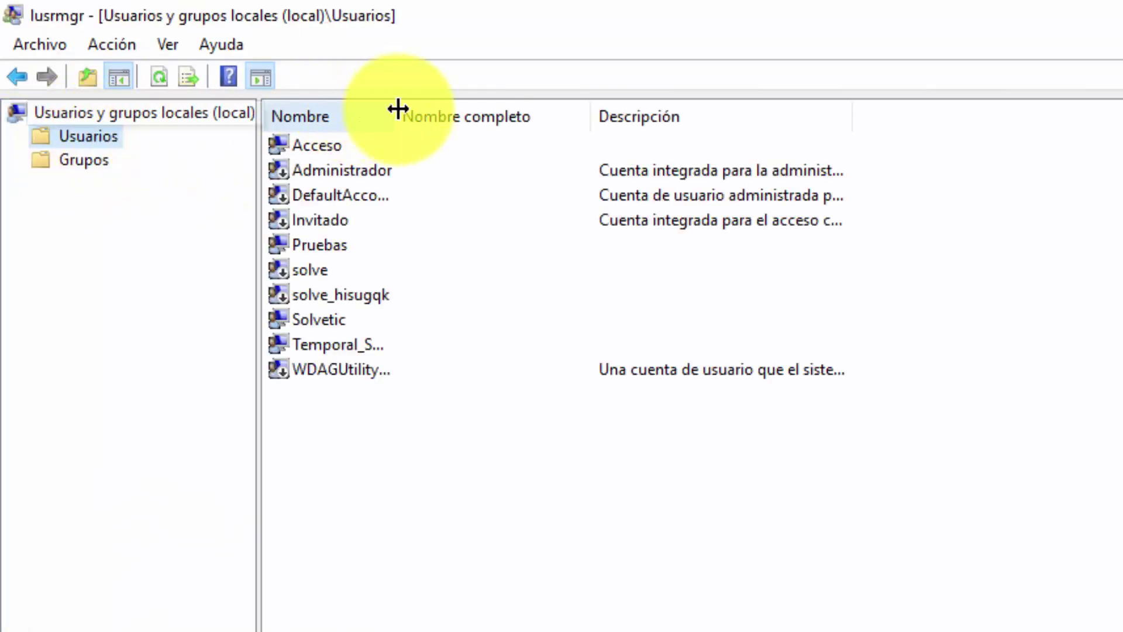
left_click_drag(396, 111, 658, 143)
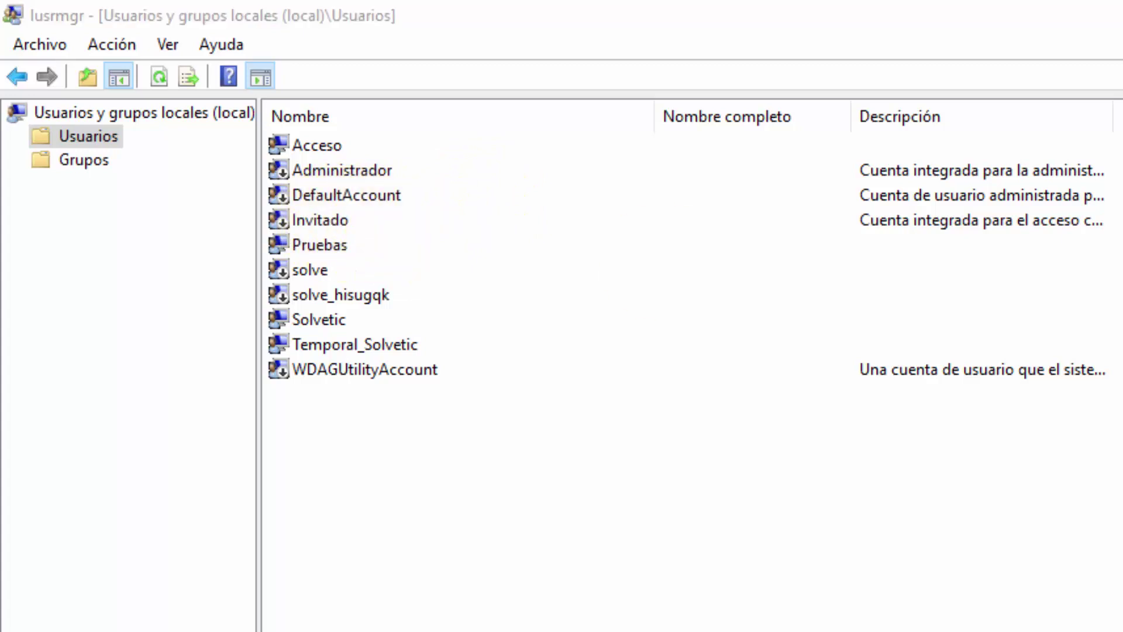
left_click(328, 222)
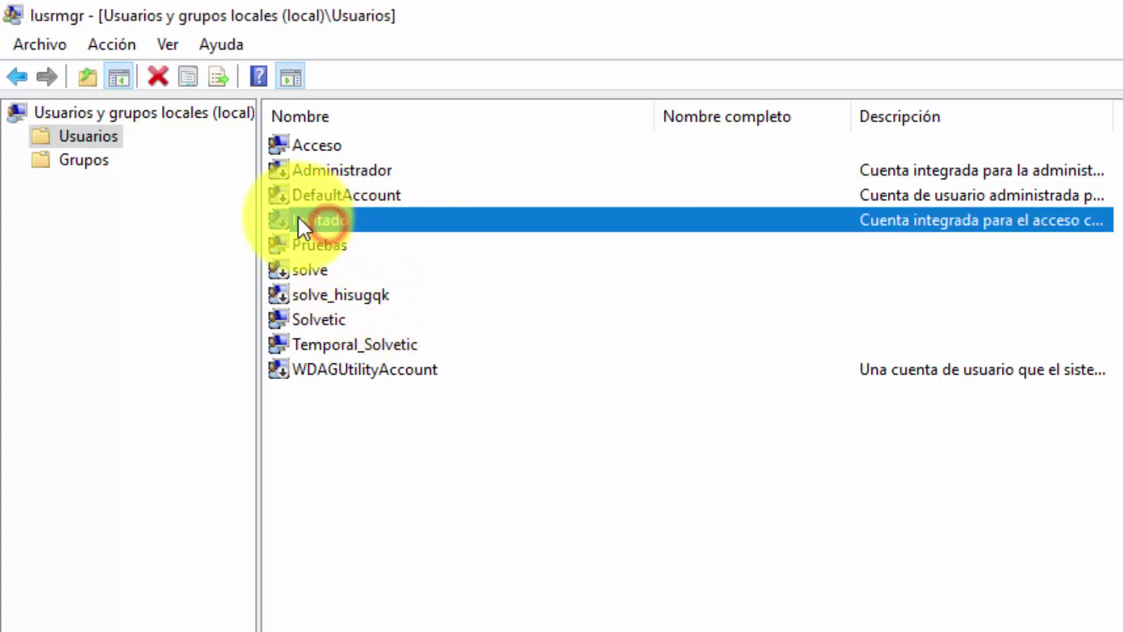
right_click(595, 220)
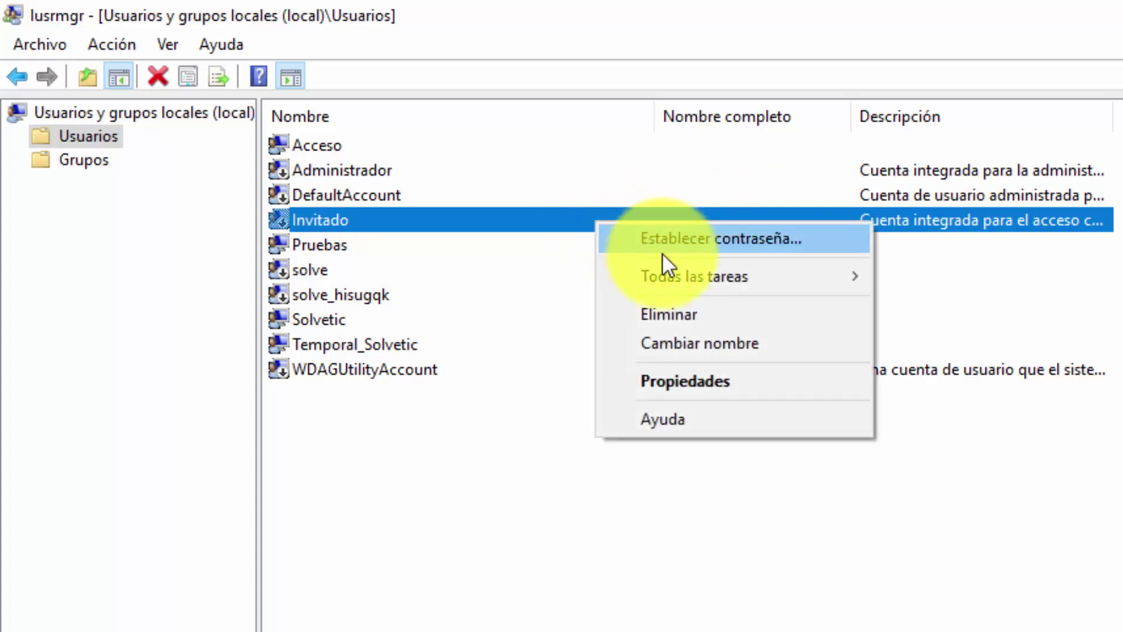
left_click(708, 380)
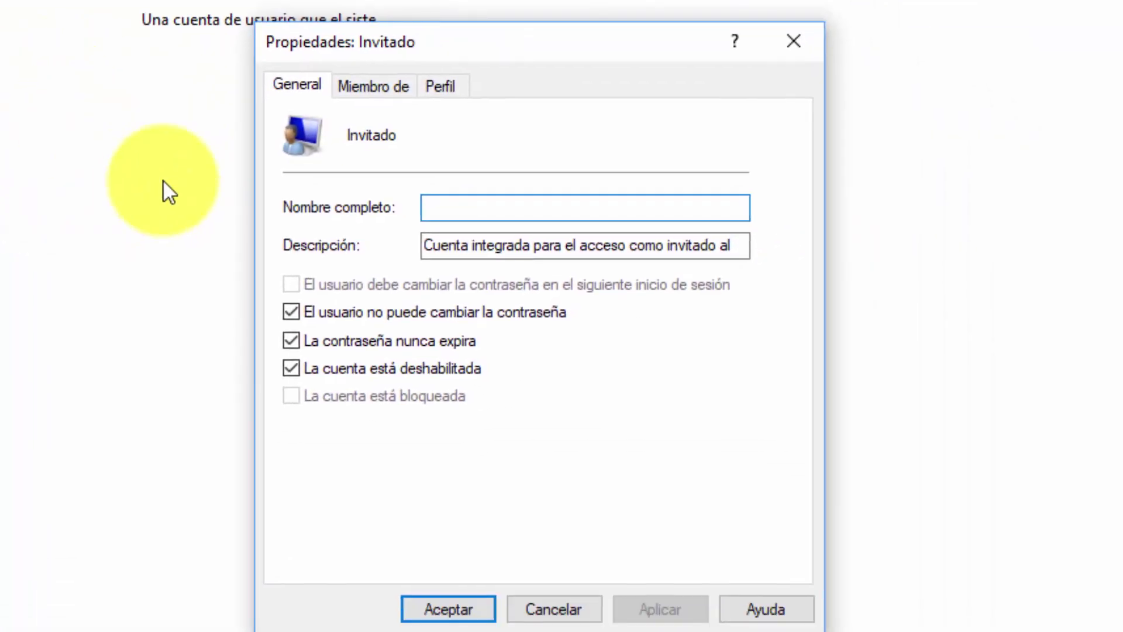
left_click(292, 369)
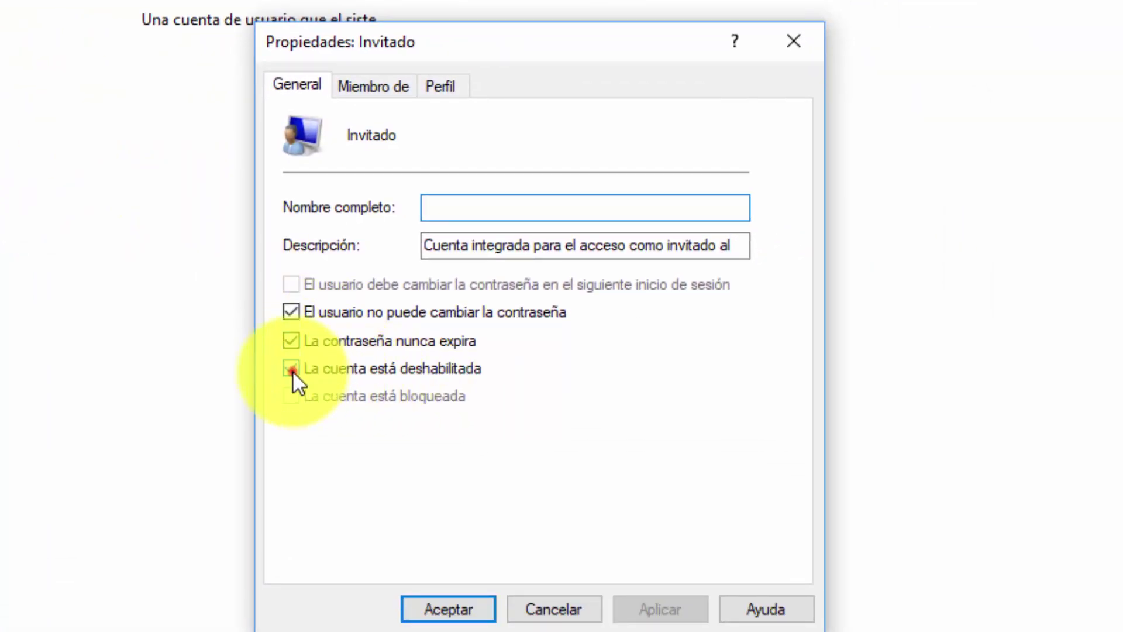
left_click(668, 606)
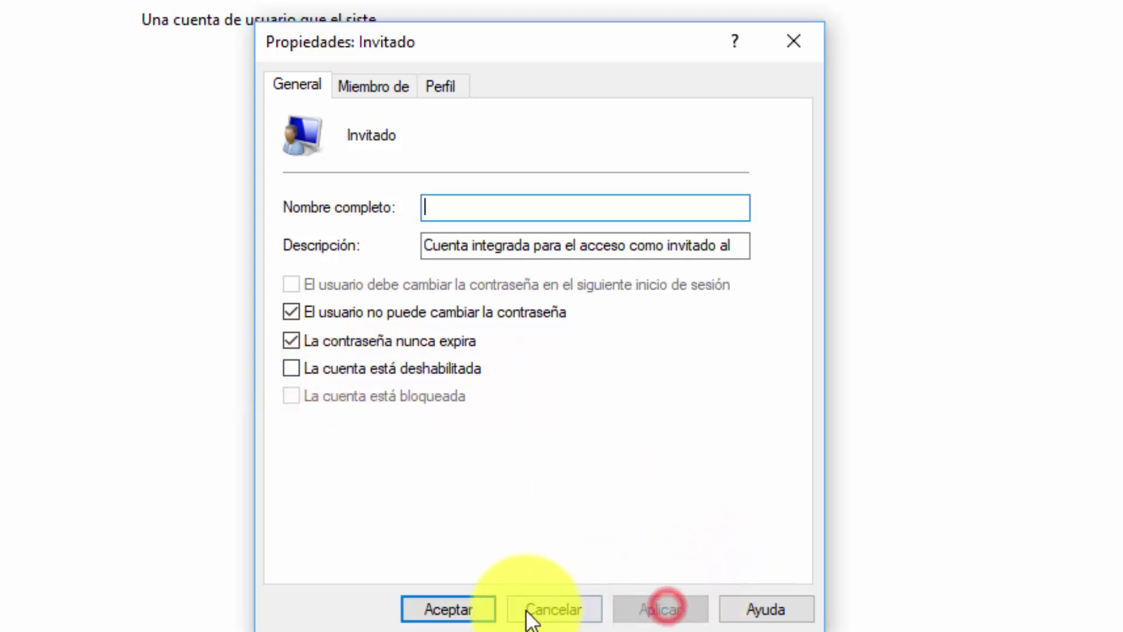
left_click(448, 609)
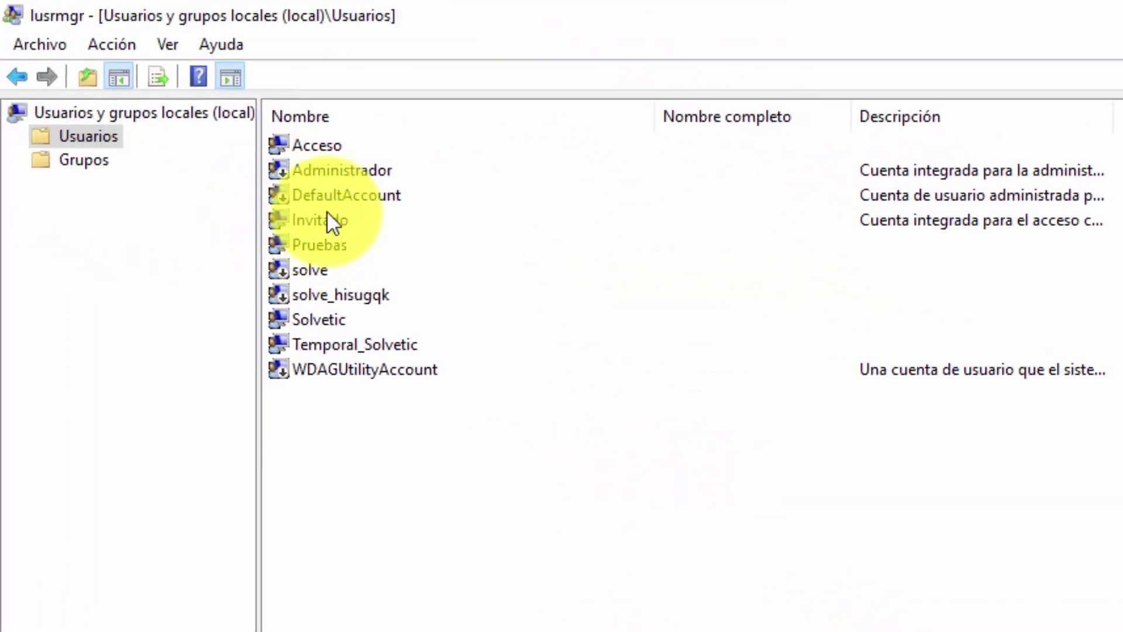
Step: Disable Invitado again by re-checking 'La cuenta está deshabilitada' and applying
right_click(331, 224)
left_click(425, 376)
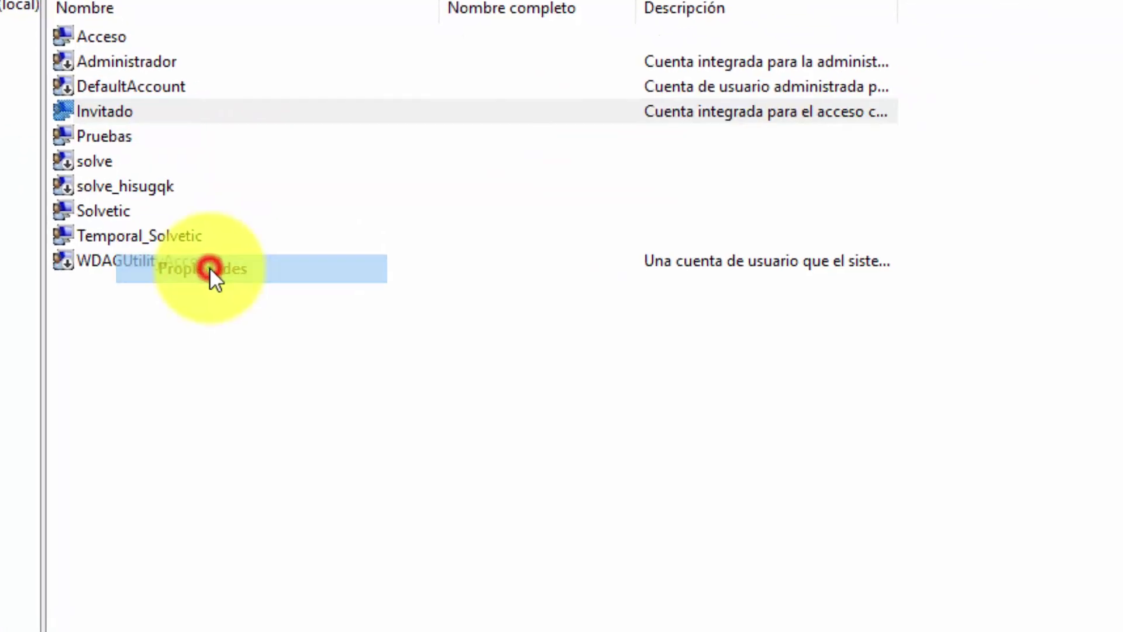
left_click(292, 355)
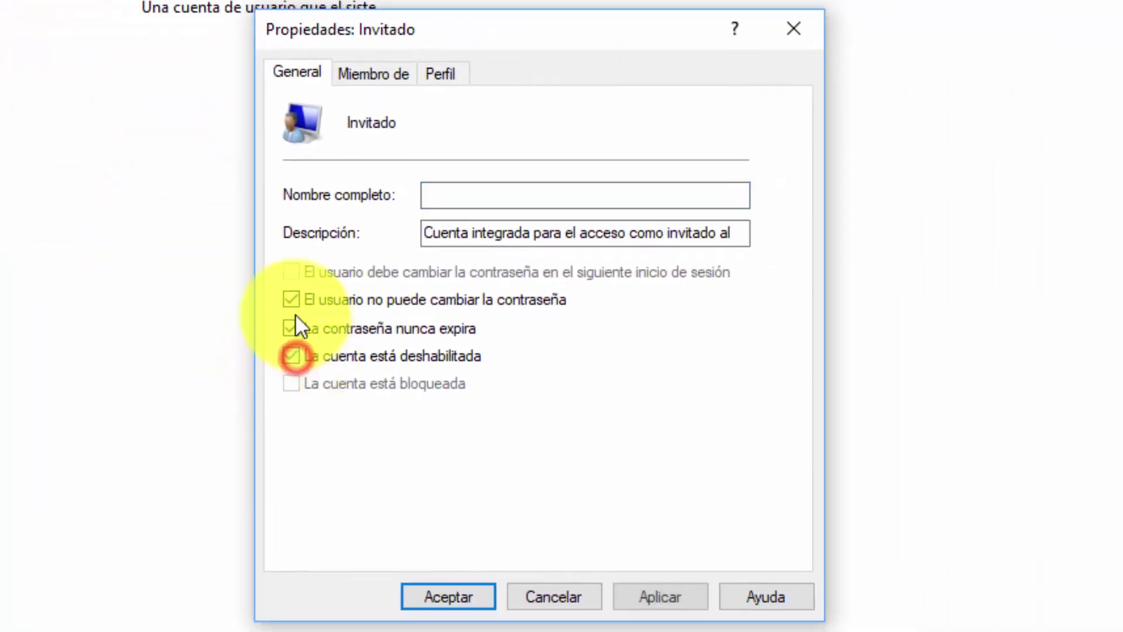
left_click(664, 598)
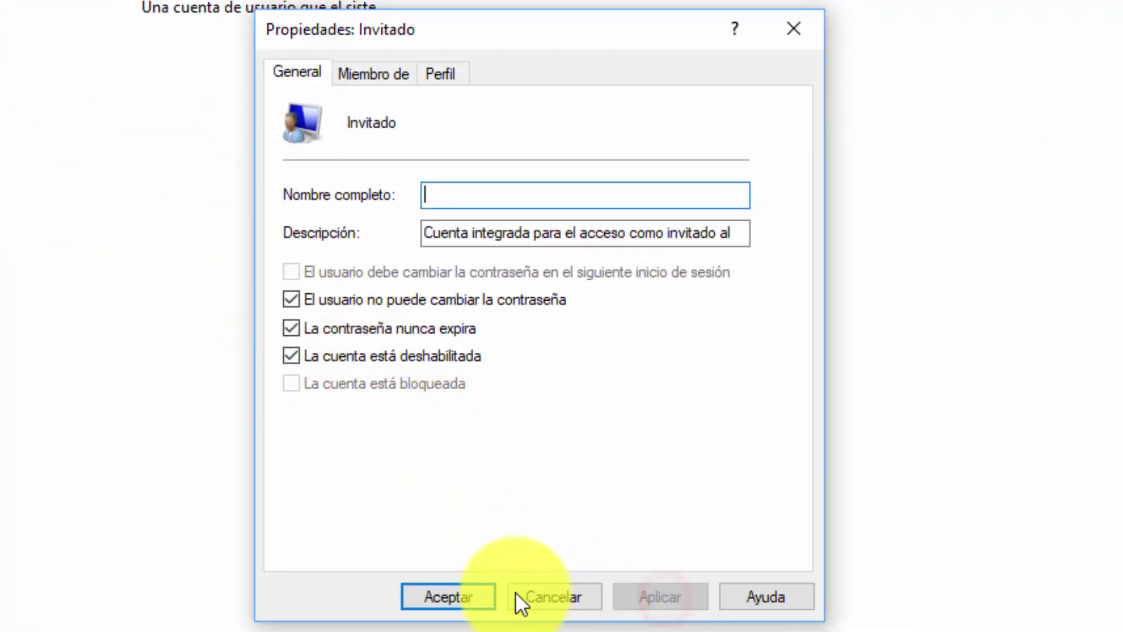
left_click(424, 595)
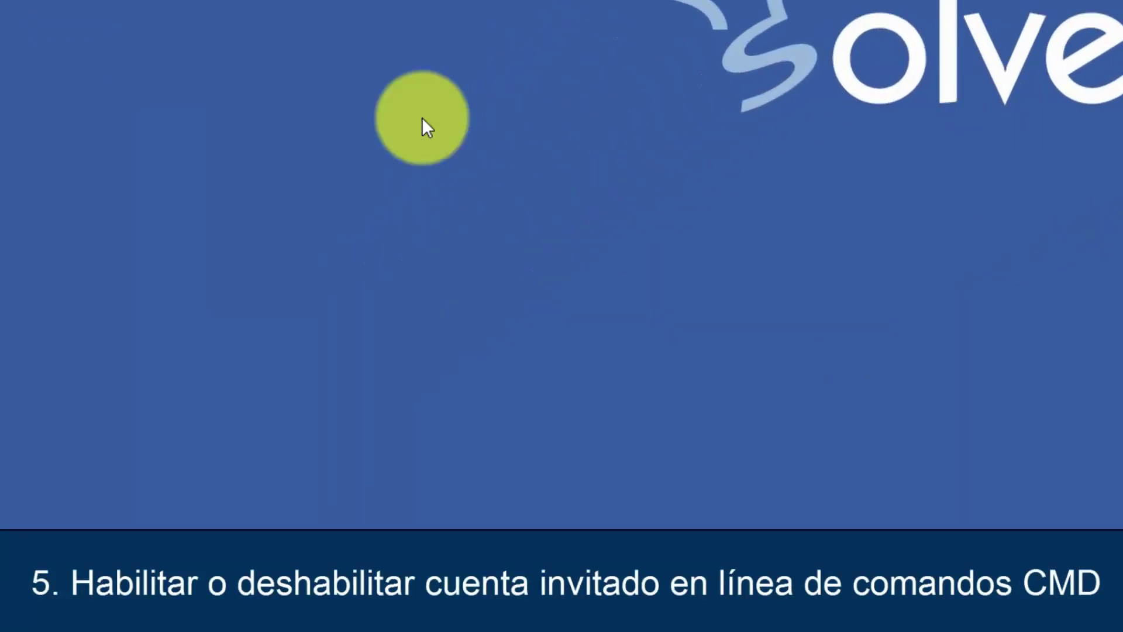
Step: Open Símbolo del sistema as administrator and begin typing 'net user Invitad'
left_click(234, 498)
type("cmd")
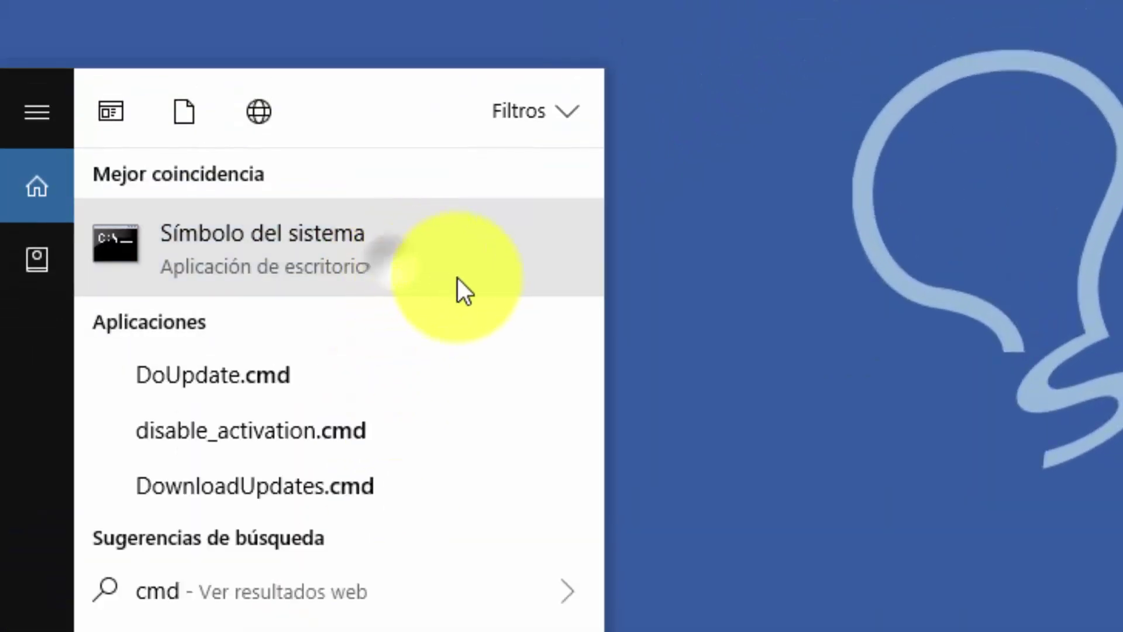
right_click(458, 279)
left_click(494, 297)
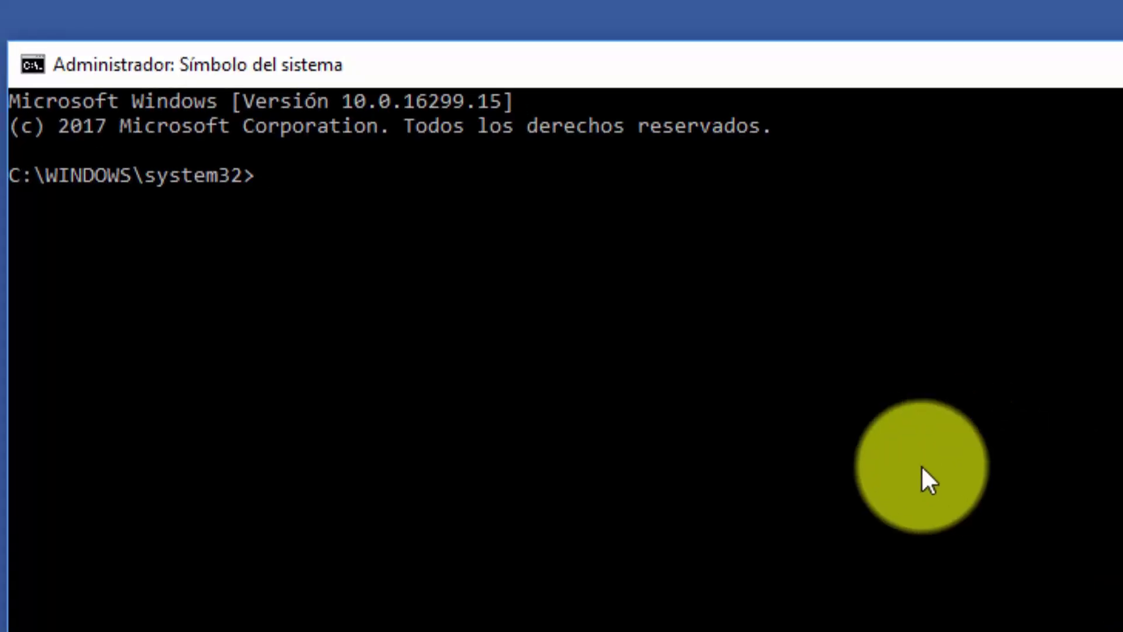
left_click(890, 70)
type("net user Invitado /active")
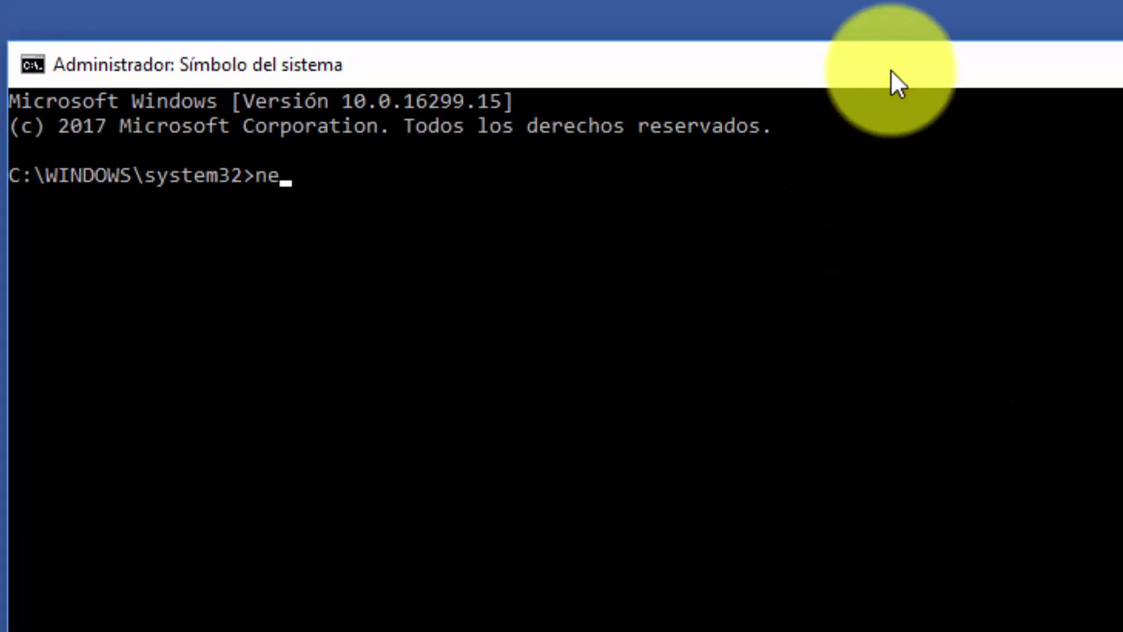
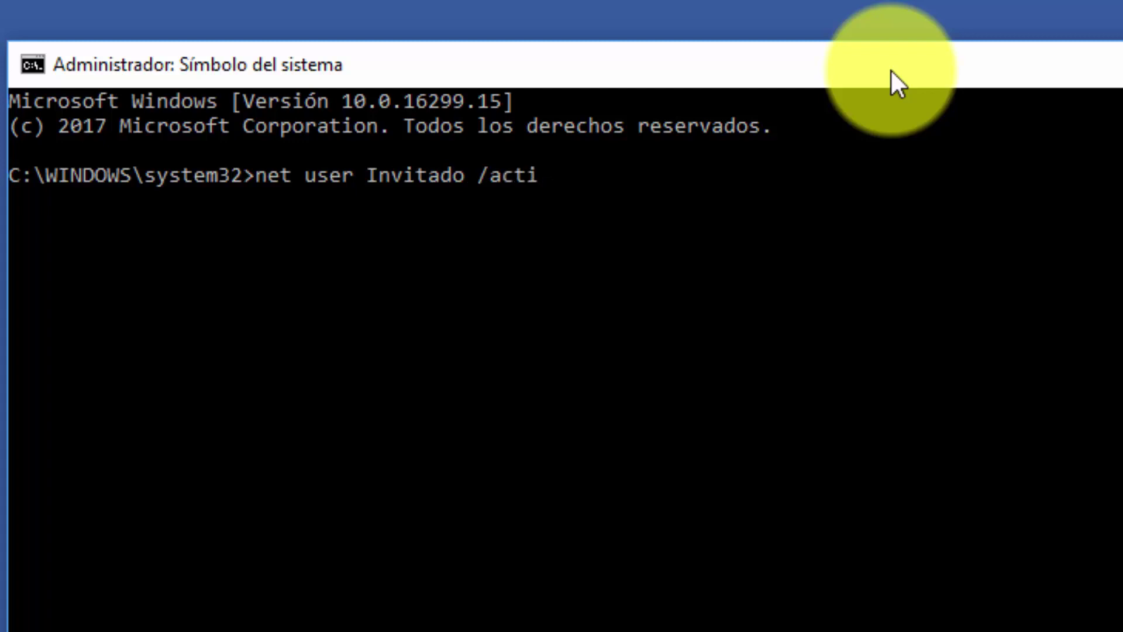
Step: Run 'net user Invitado /active:yes' to enable the Invitado guest account
type(":yes")
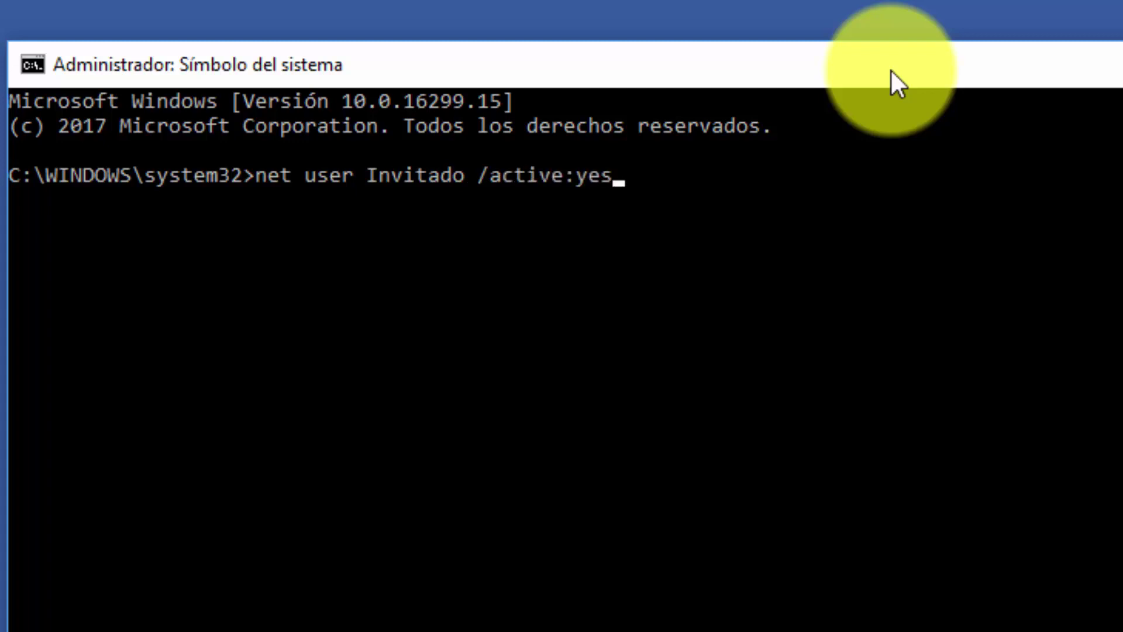
key("Return")
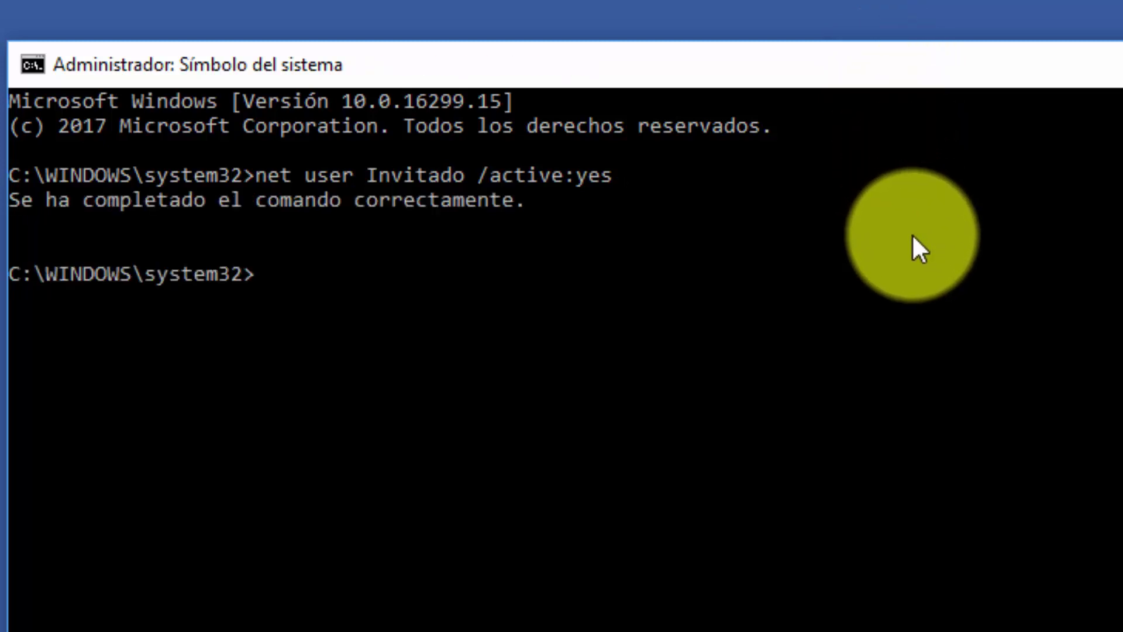
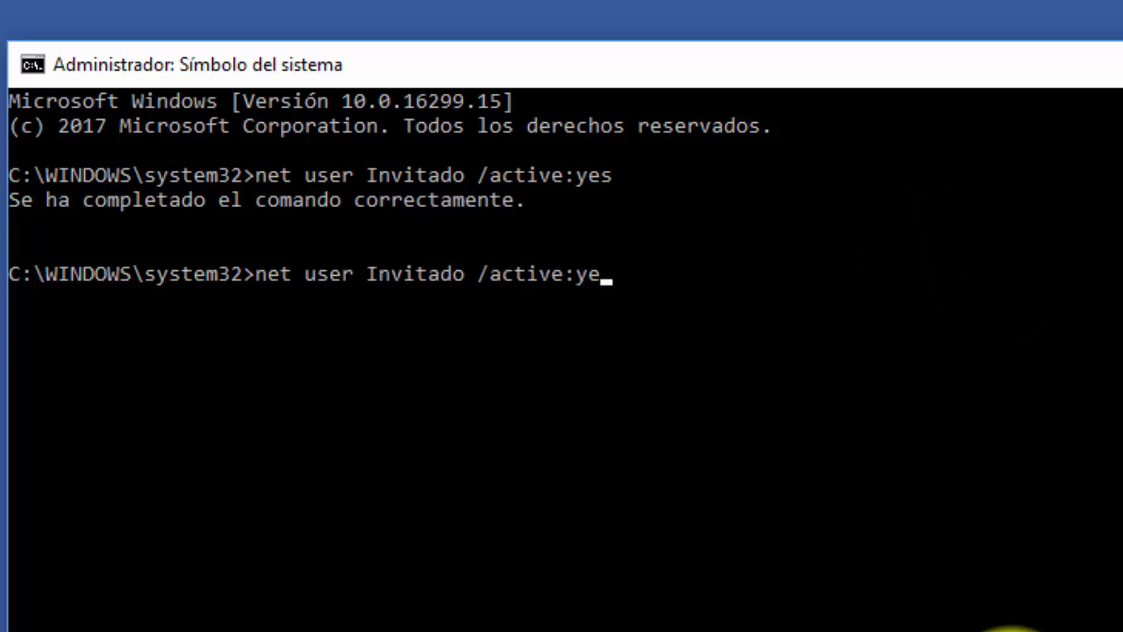
Step: Deactivate the Invitado account with net user /active:no, then exit the console
type("no")
key("Return")
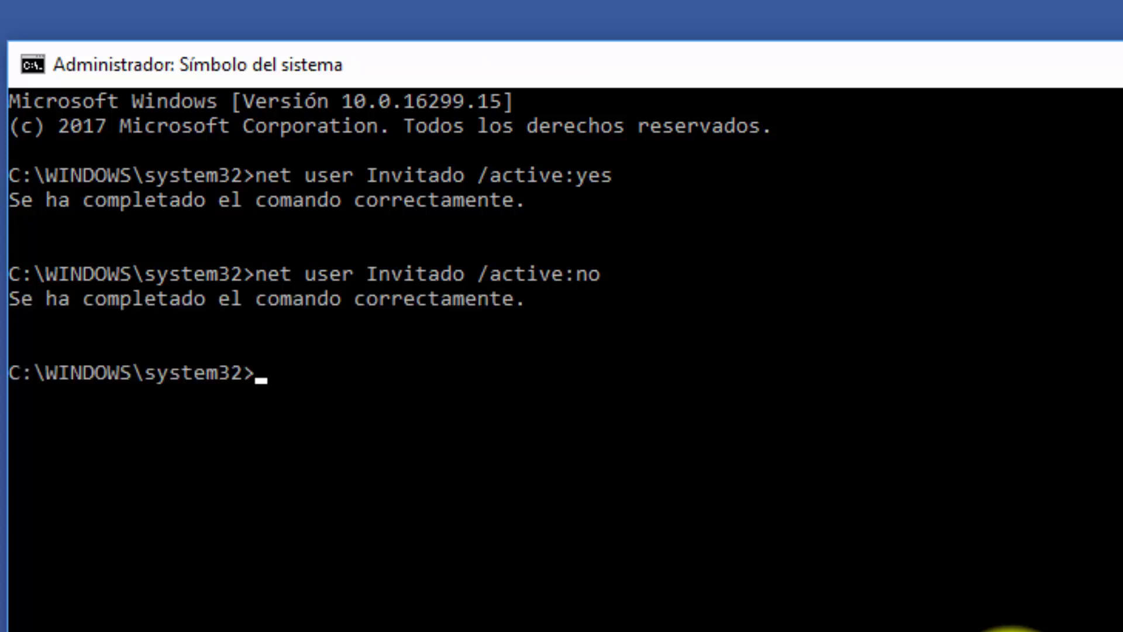
type("exit")
key("Return")
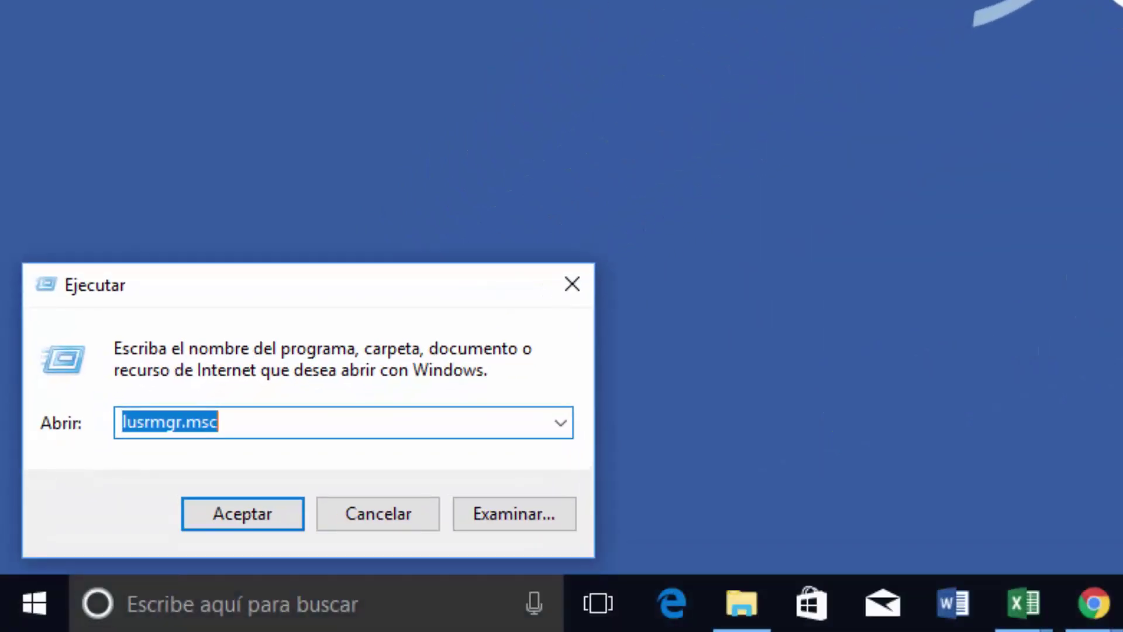
Step: Replace the Run entry with compmgmt.msc and launch Computer Management
type("com")
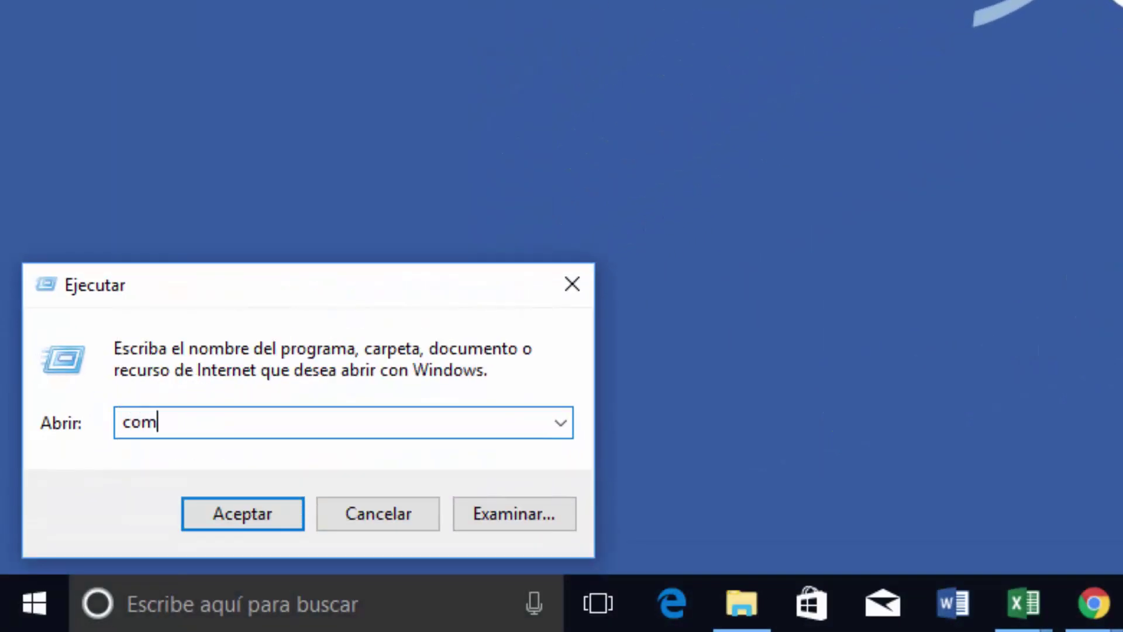
type("pmgmt.")
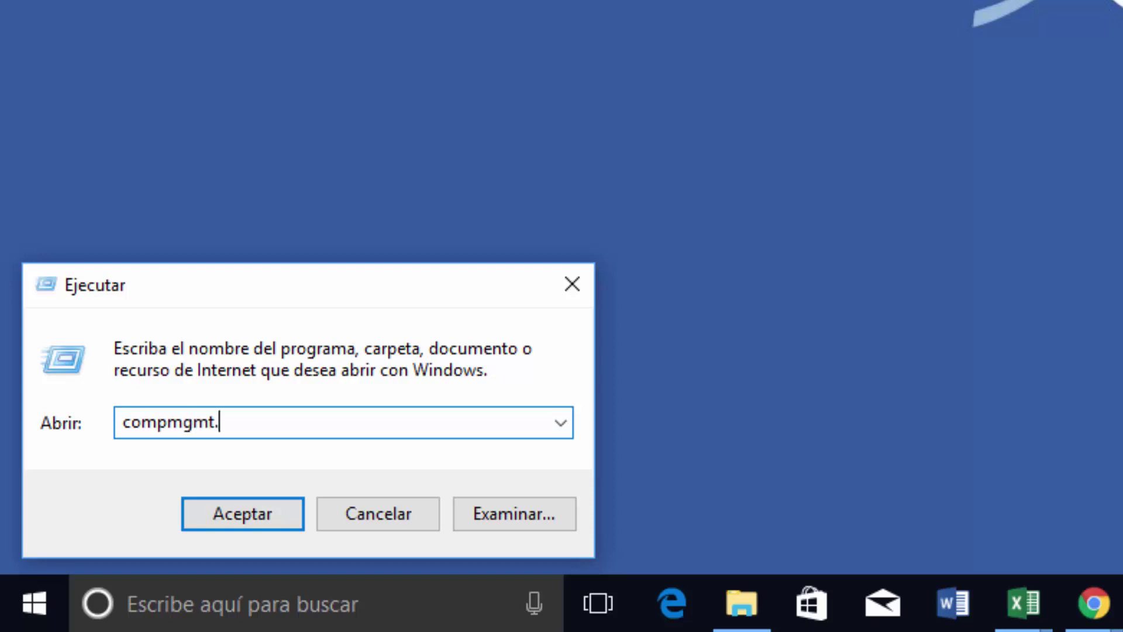
type("msc")
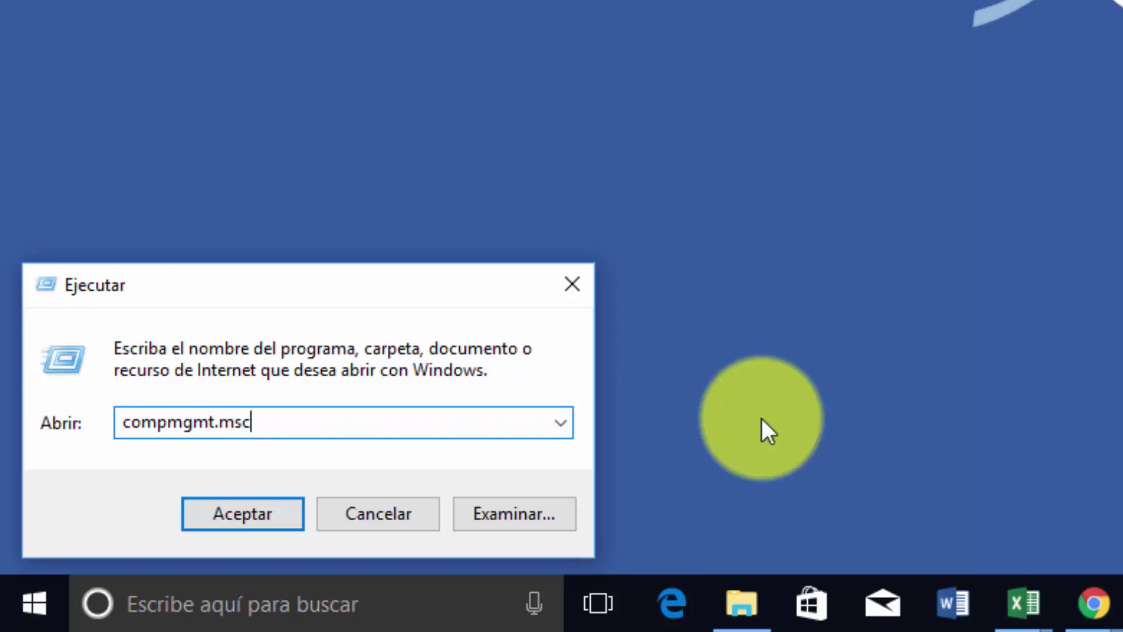
left_click(234, 513)
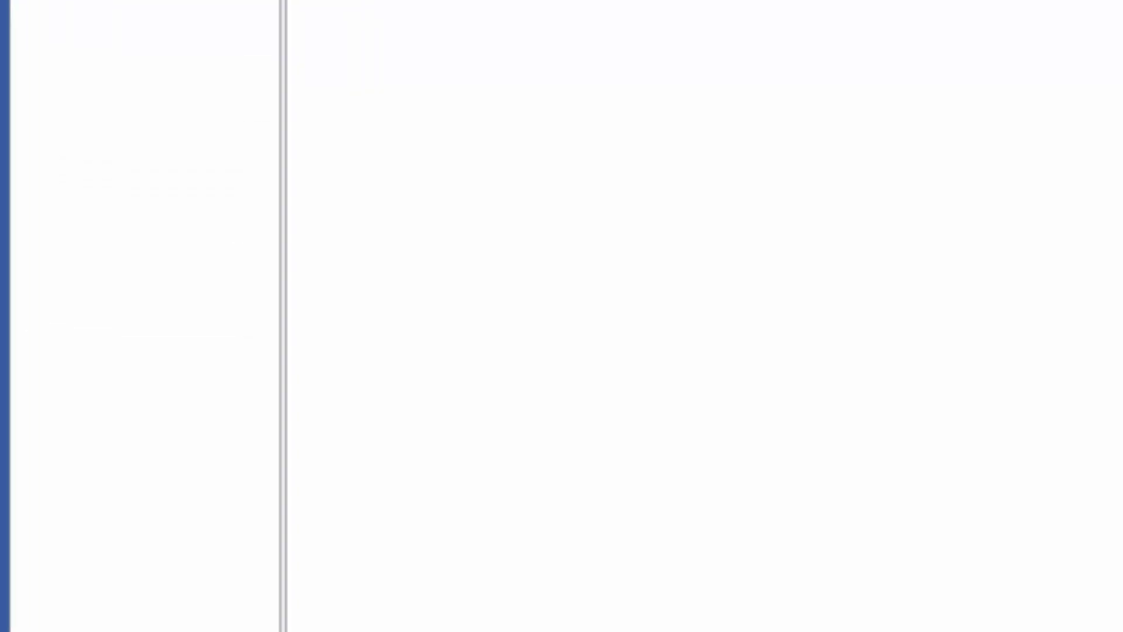
Step: Widen the tree pane, show Usuarios under Usuarios y grupos locales, and bring up Invitado's context menu
left_click_drag(275, 283, 456, 290)
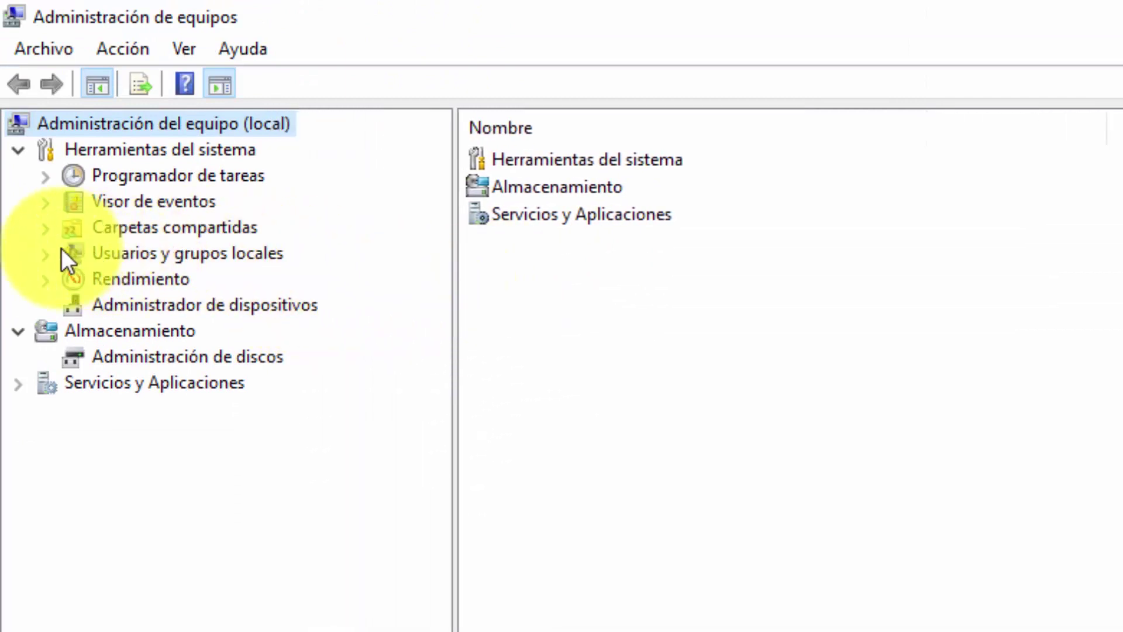
left_click(46, 254)
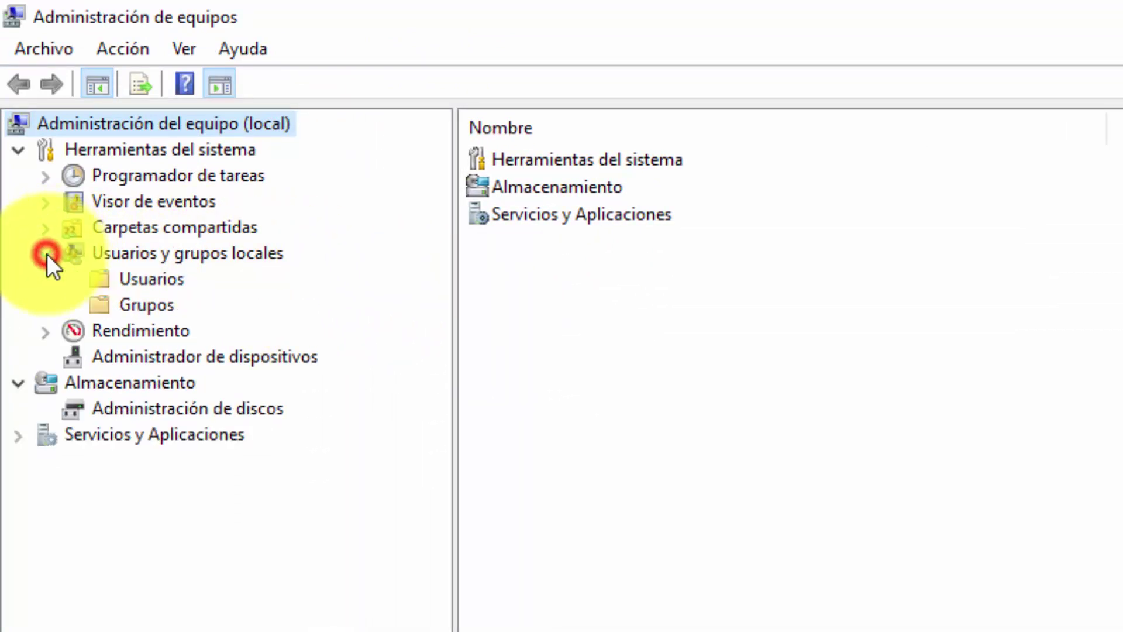
left_click(136, 280)
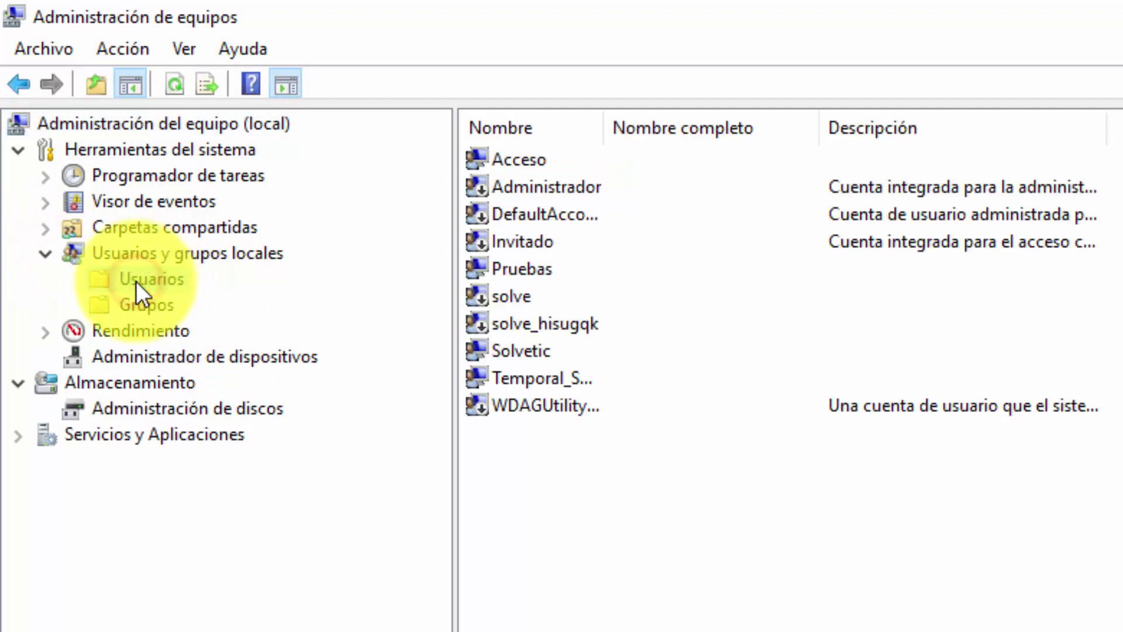
right_click(532, 244)
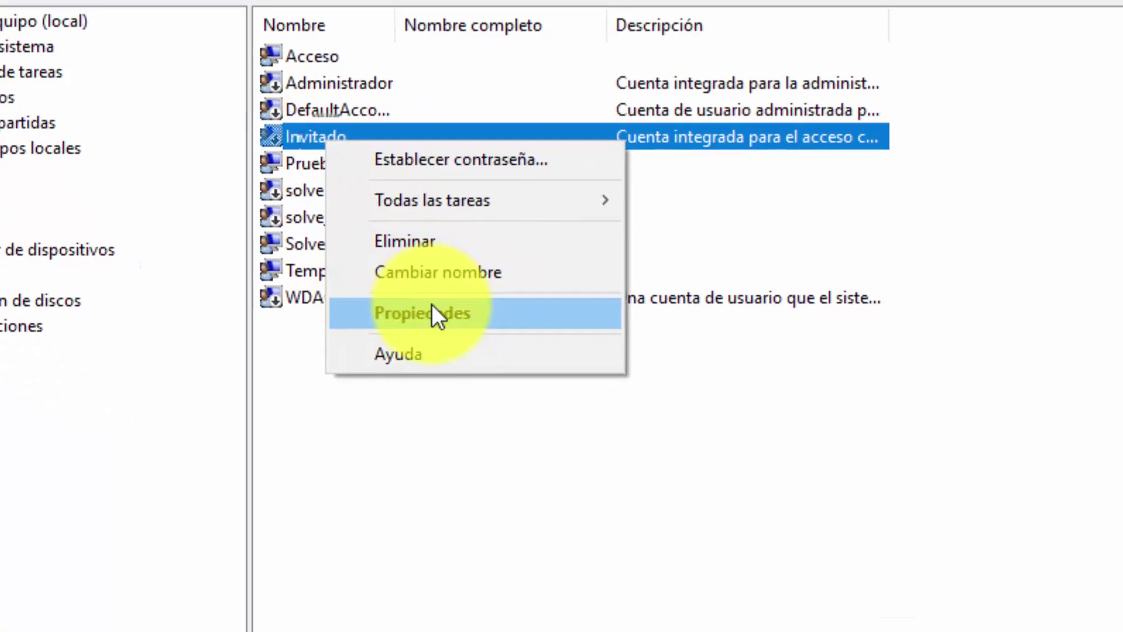
Step: In Invitado's properties, clear 'La cuenta está deshabilitada' and apply to enable the account
left_click(431, 304)
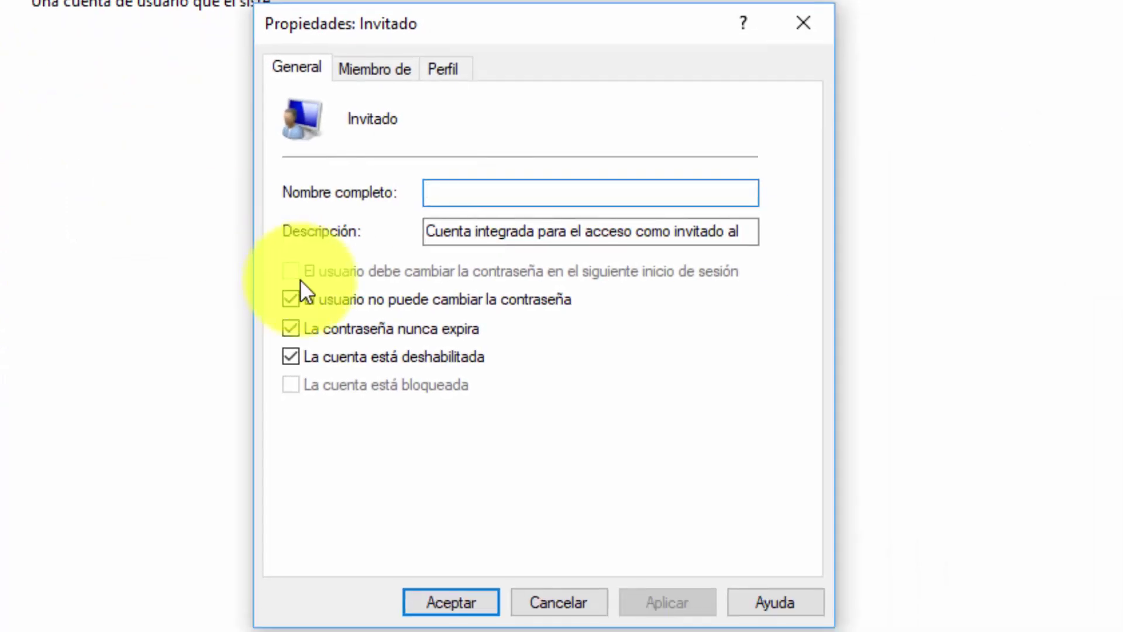
left_click(299, 354)
left_click(645, 600)
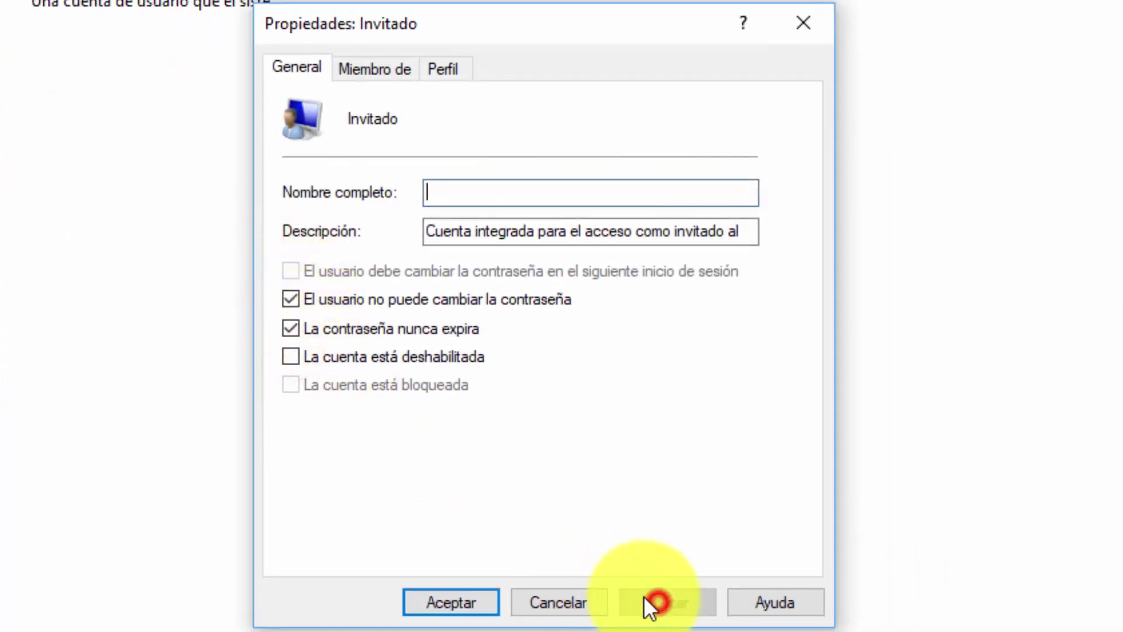
left_click(475, 597)
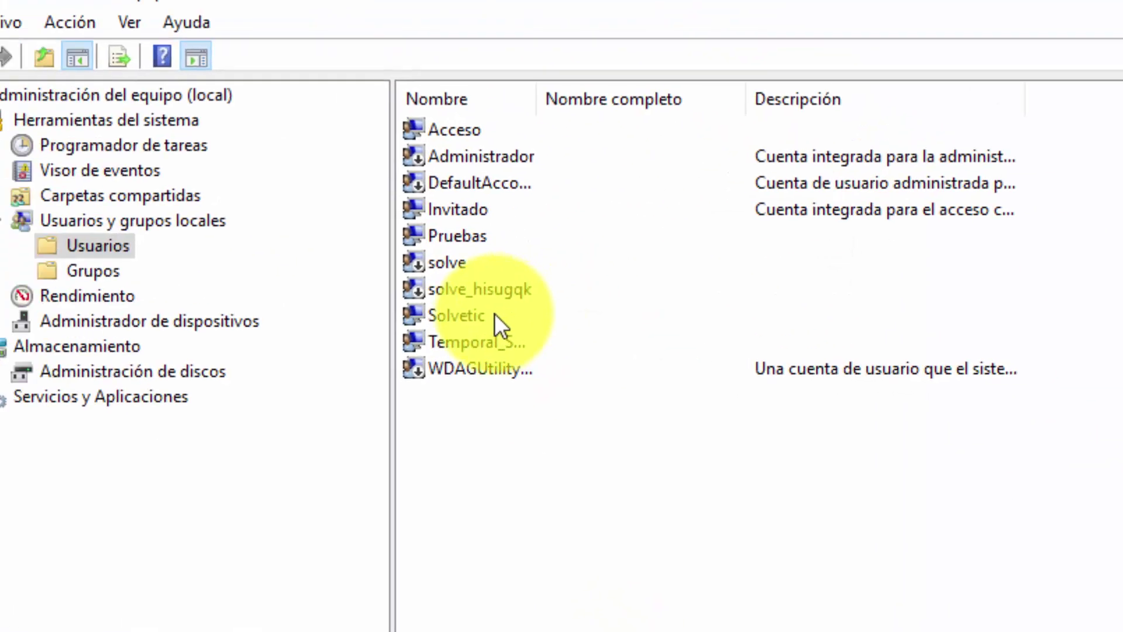
Step: Reopen Invitado's properties and re-check 'La cuenta está deshabilitada' to disable it again
right_click(507, 231)
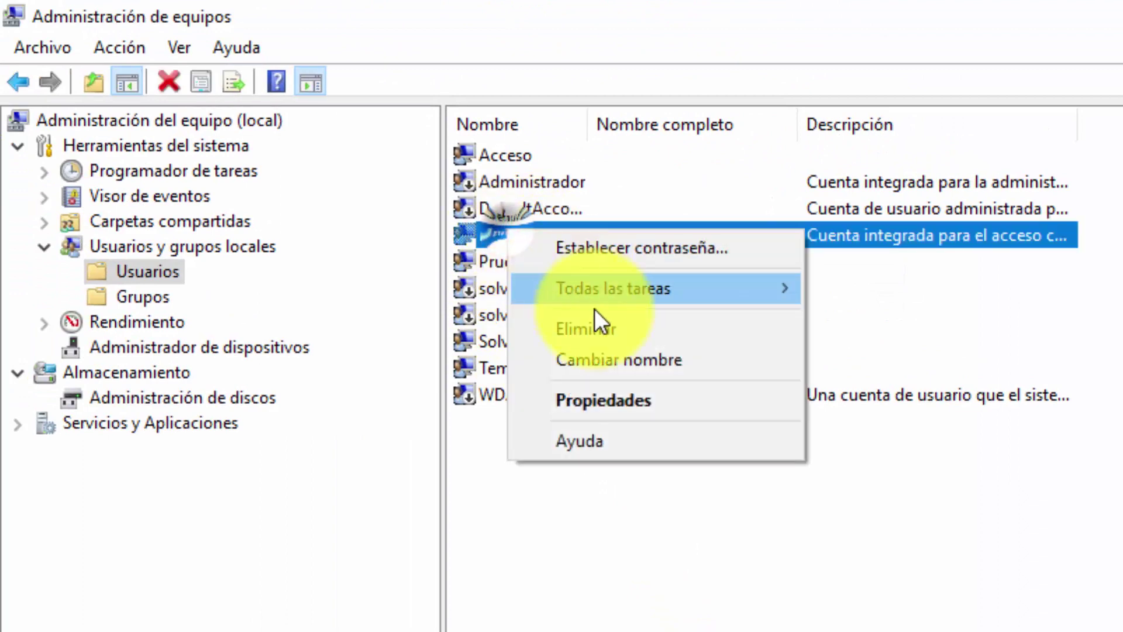
left_click(640, 400)
left_click(836, 605)
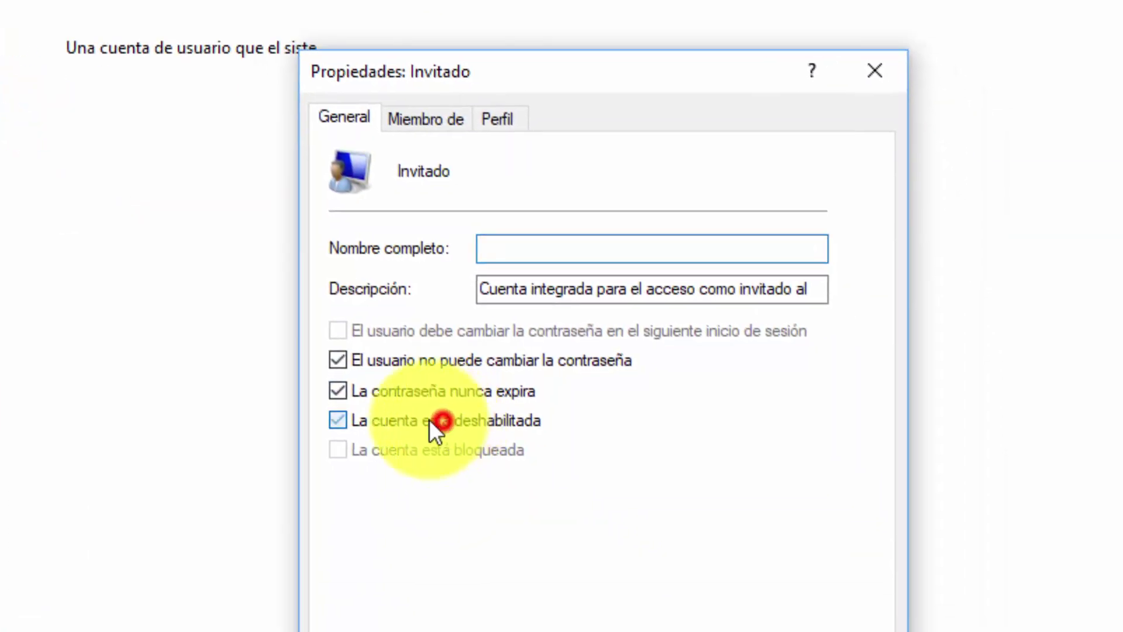
left_click(705, 617)
left_click(512, 617)
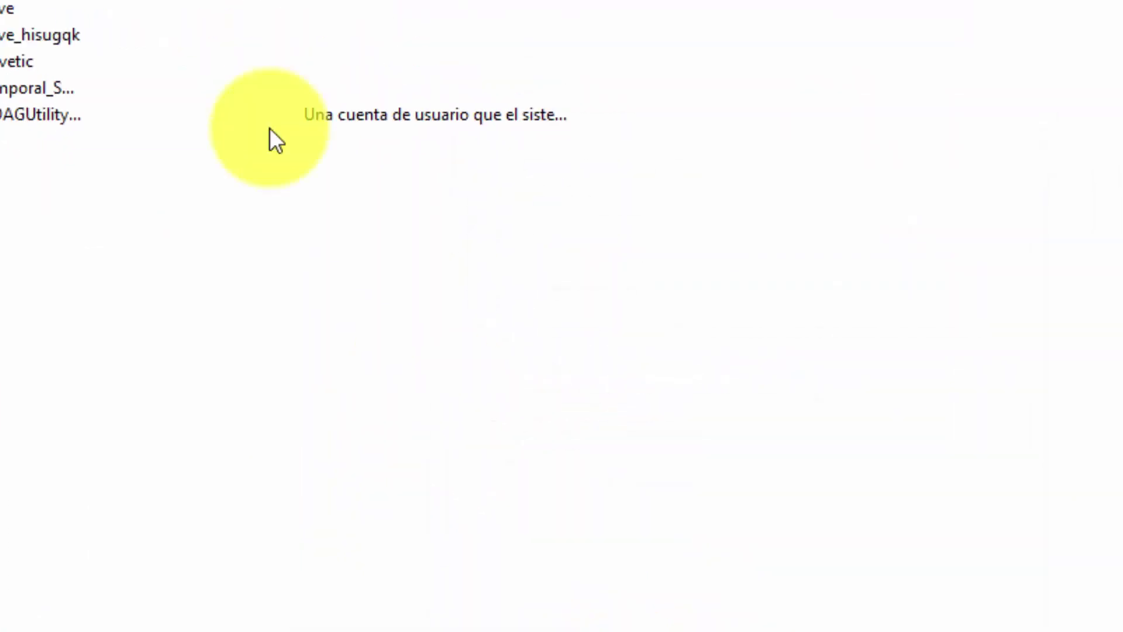